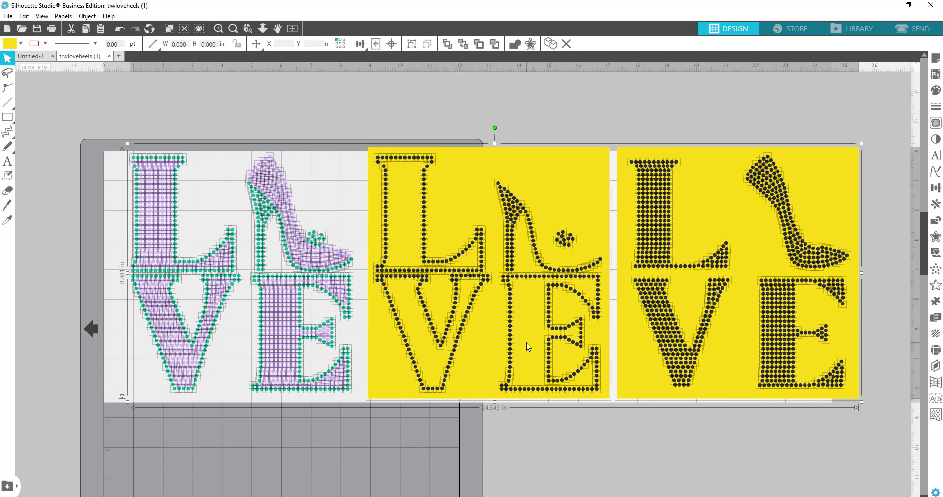
Delete the purple and teal LOVE design, leaving only the two yellow rhinestone templates.
click(551, 442)
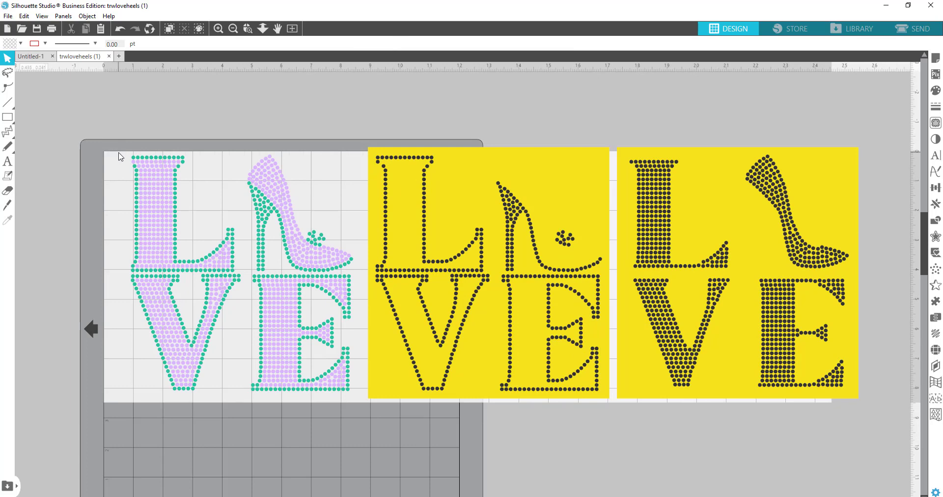
drag(120, 152, 362, 416)
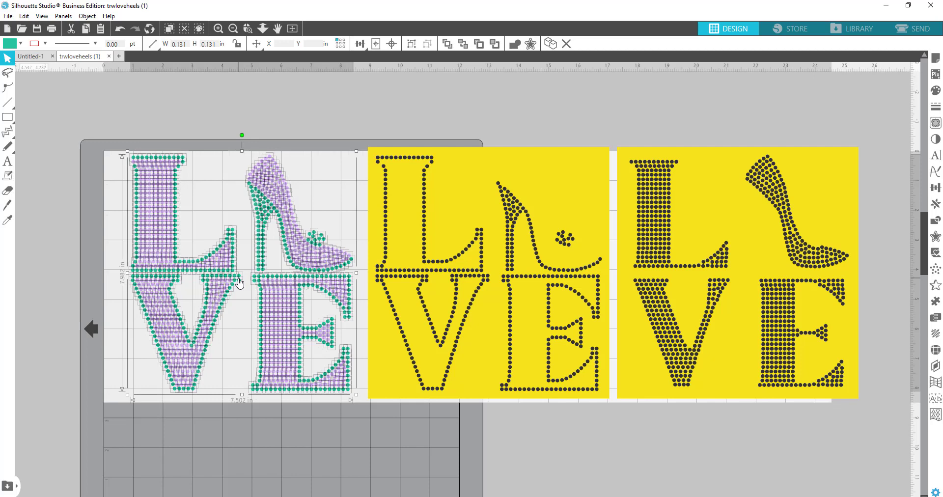
key(Delete)
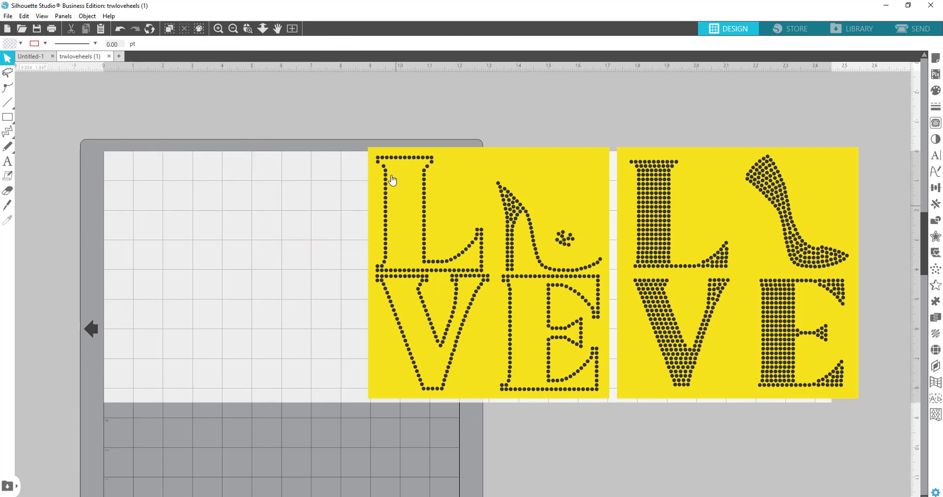
Group the yellow outline template with all its holes and move it to the page's left edge.
drag(358, 130, 612, 408)
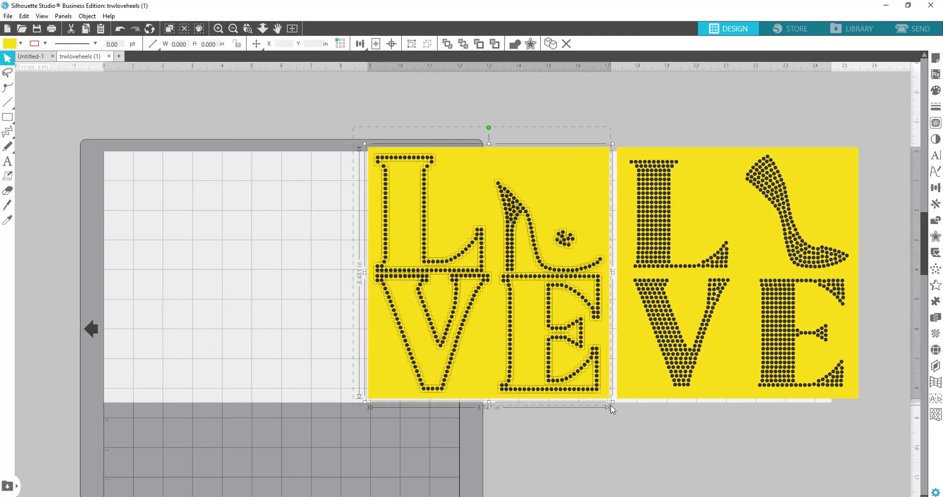
right_click(464, 201)
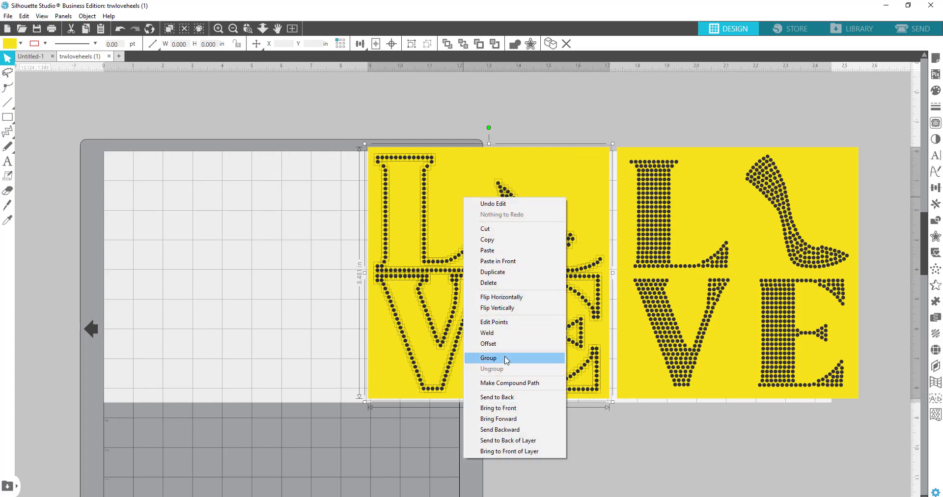
click(489, 357)
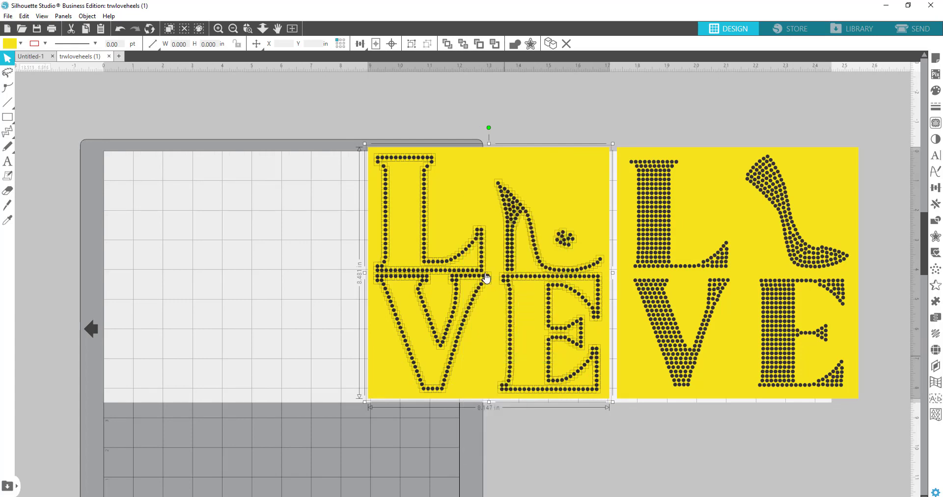
drag(486, 277, 200, 269)
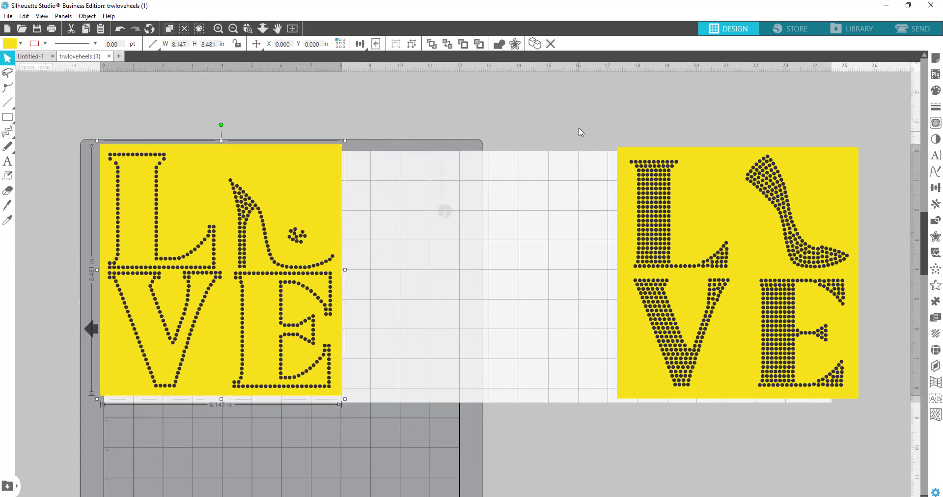
Group the yellow fill template with all its holes and move it closer to the outline template.
drag(579, 125, 886, 410)
right_click(747, 266)
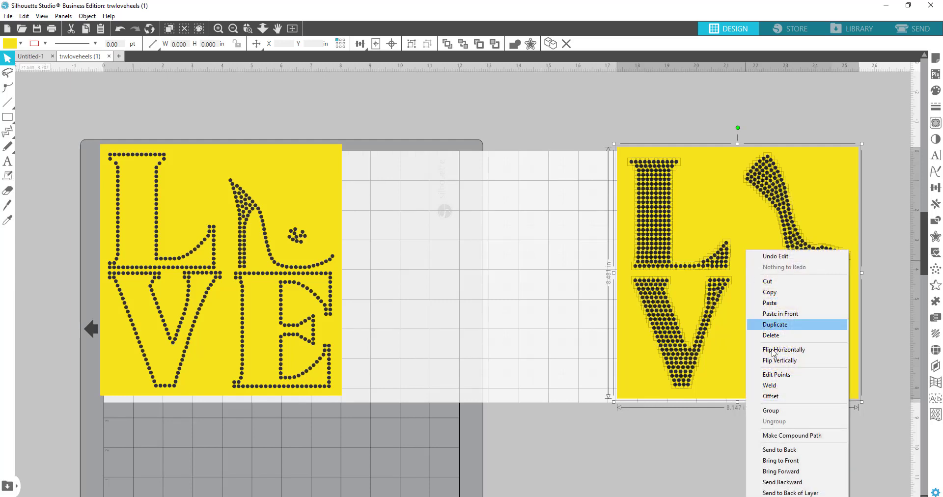
click(786, 414)
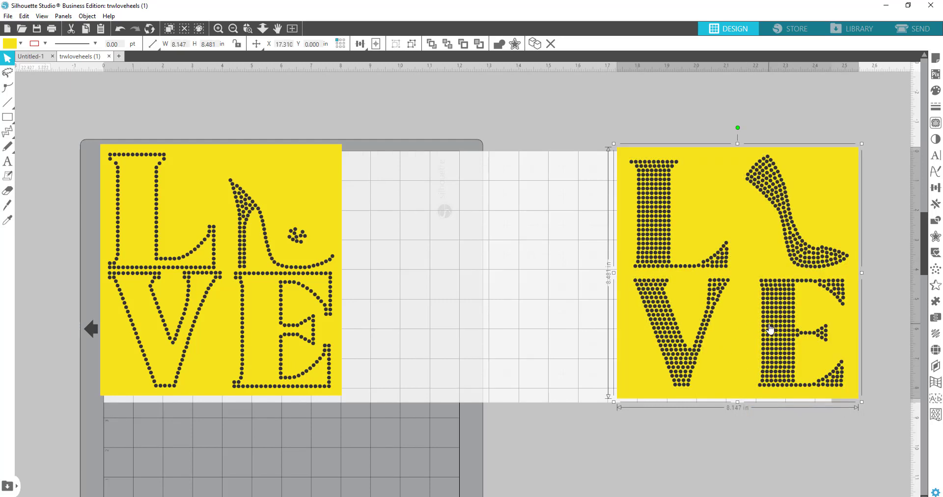
drag(770, 327, 554, 327)
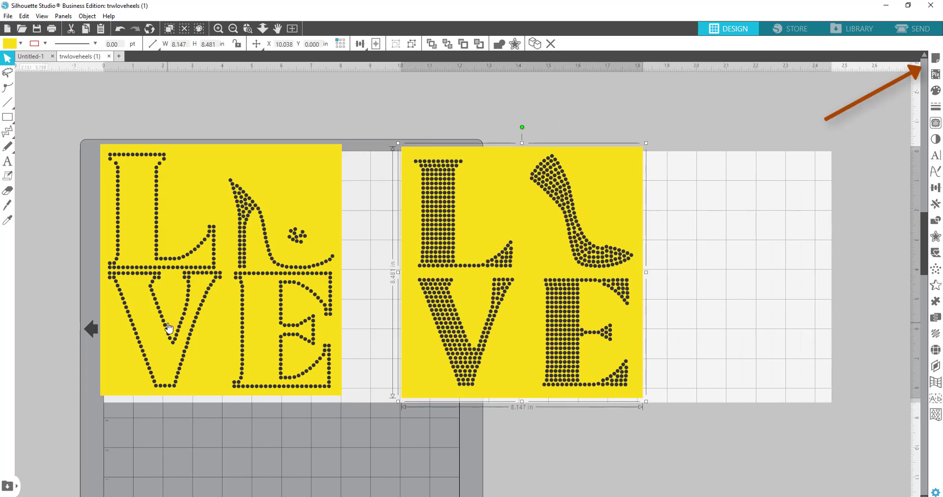
Set the page size to Automatic (CAMEO).
click(935, 59)
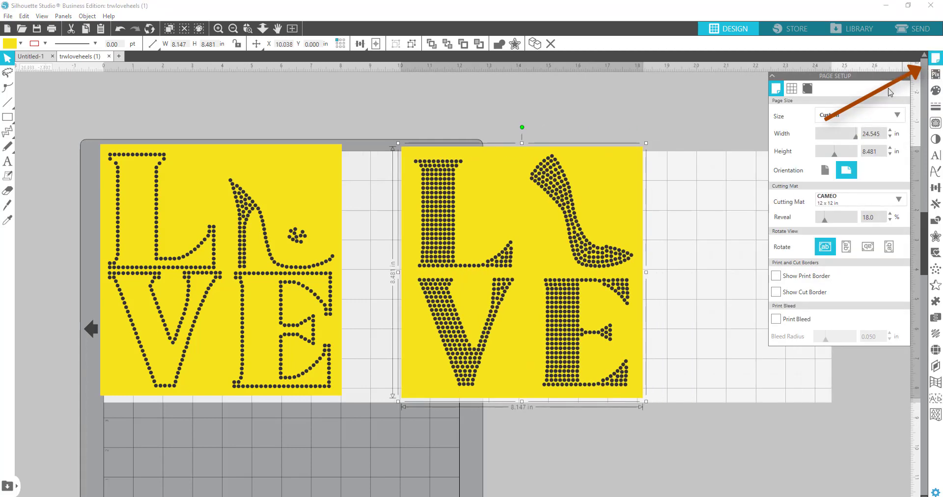
click(863, 119)
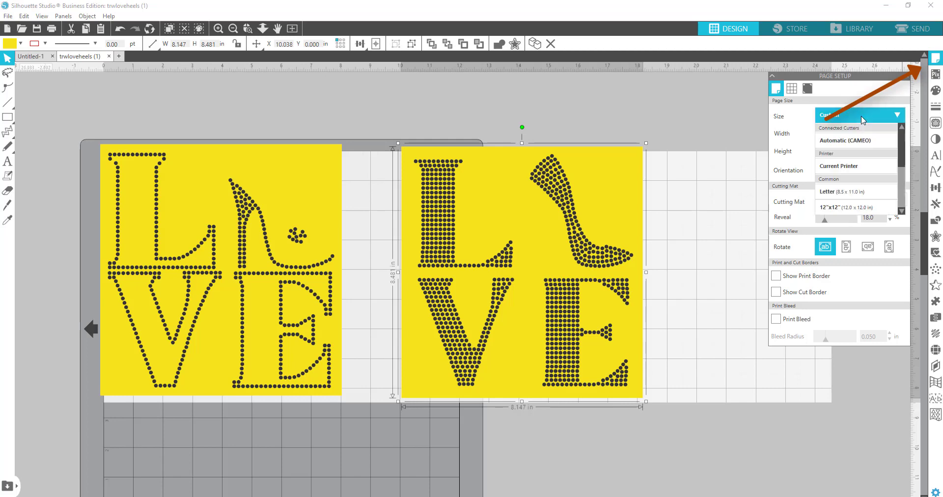
click(857, 140)
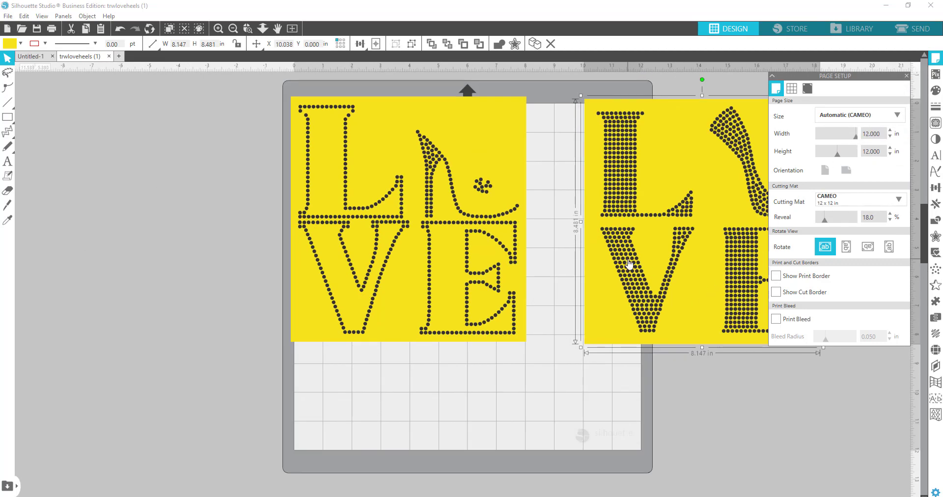
Place the outline template fully on the cutting mat and the fill template off the mat to its right.
drag(629, 263, 747, 317)
drag(460, 278, 501, 297)
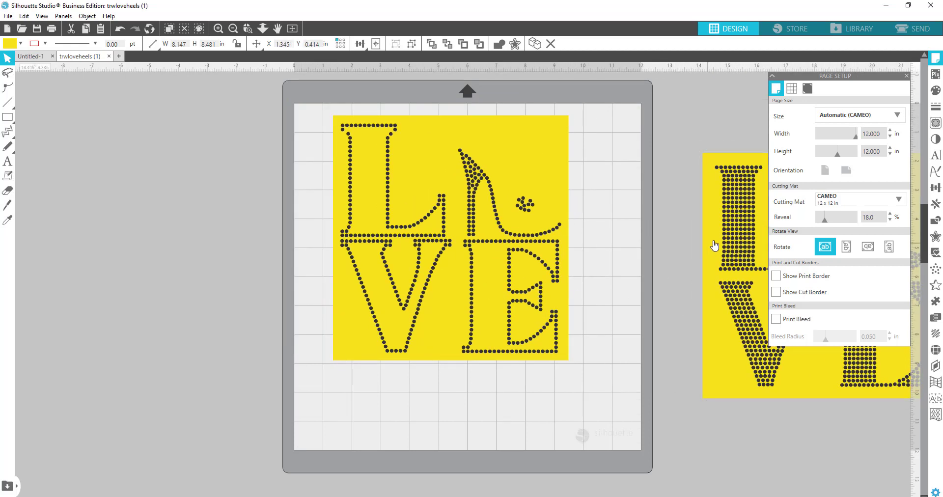
drag(715, 244, 678, 195)
click(621, 221)
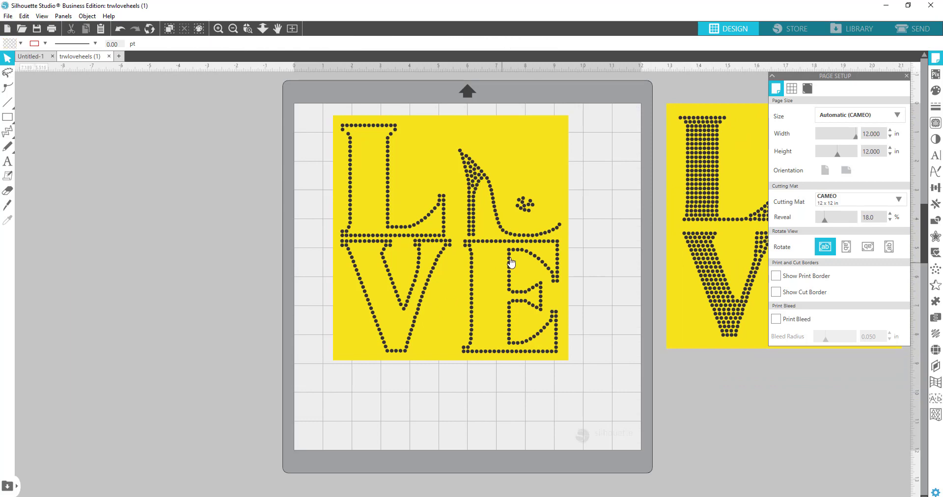
Open the cut settings and find Rhinestone Template Material among the materials for Tool 1.
click(922, 32)
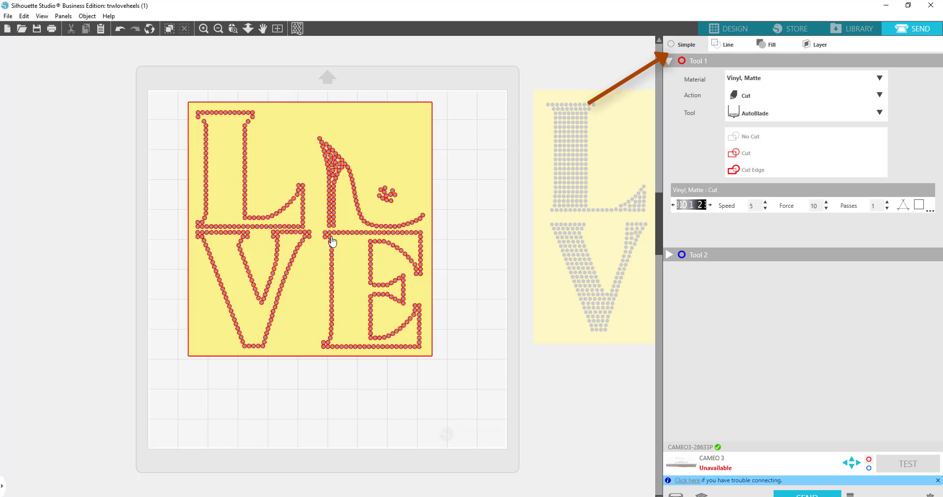
click(880, 78)
scroll(752, 181, down, 10)
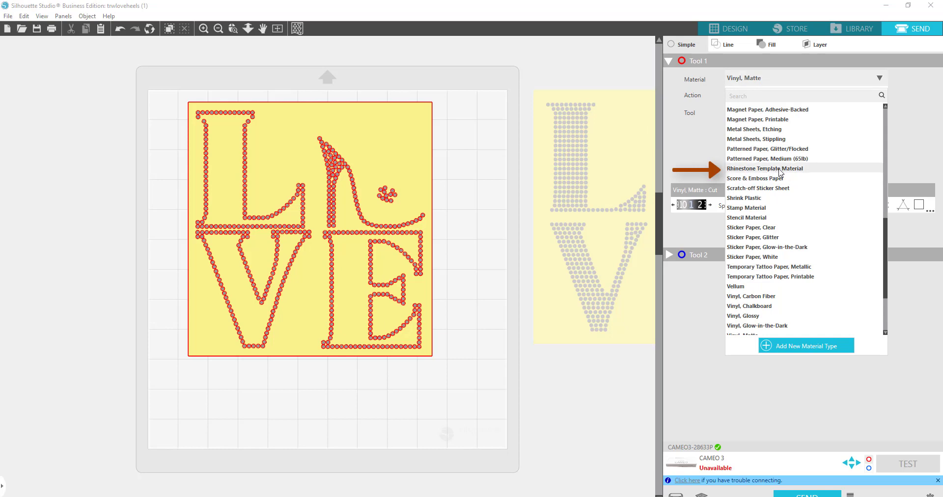
Move the outline template off the mat's left side and place the fill template on the mat for cutting.
drag(330, 278, 20, 274)
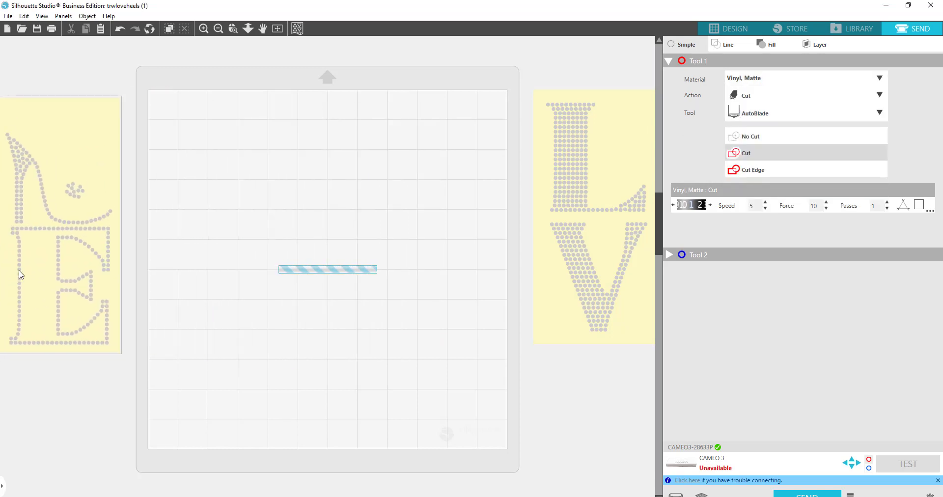
drag(568, 190, 248, 211)
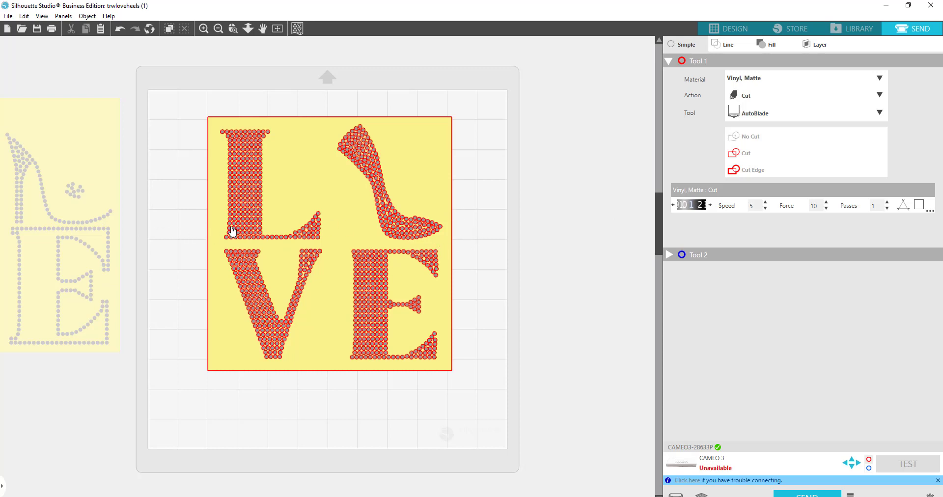
Lay the fill and outline templates side by side across the mat and return to the design view.
drag(249, 228, 331, 216)
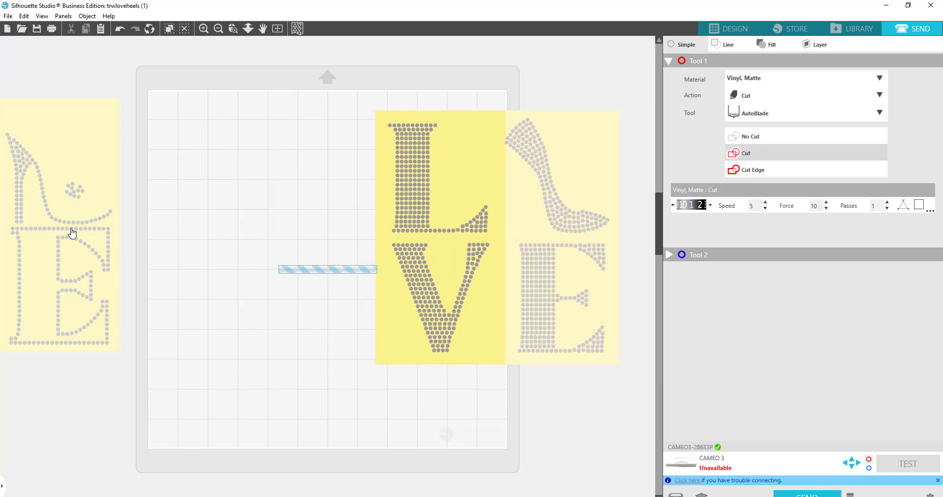
drag(69, 242, 315, 242)
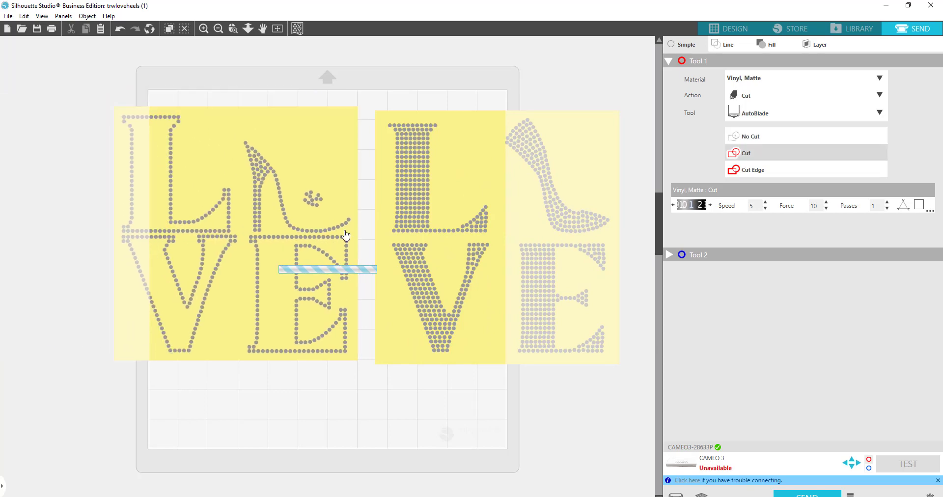
click(735, 30)
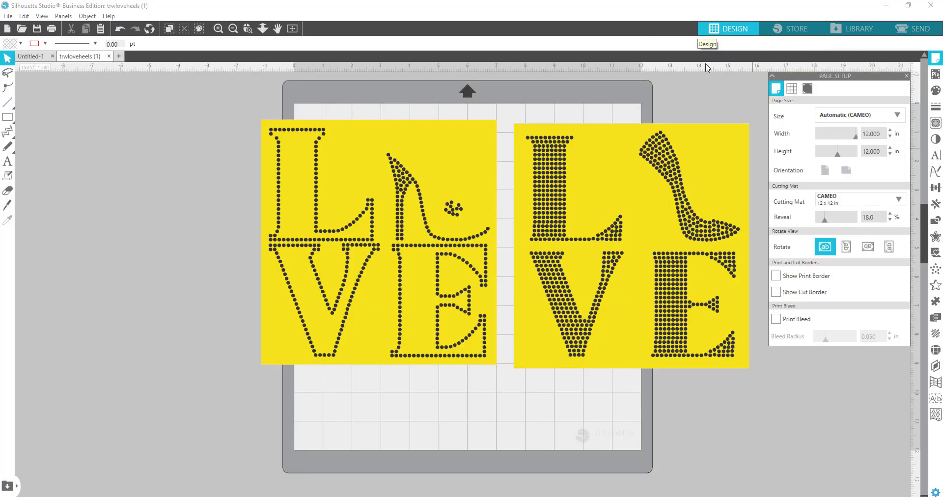
Save both templates to the TRW folder on the hard drive as an SVG file named trwloveheels.
drag(184, 98, 763, 376)
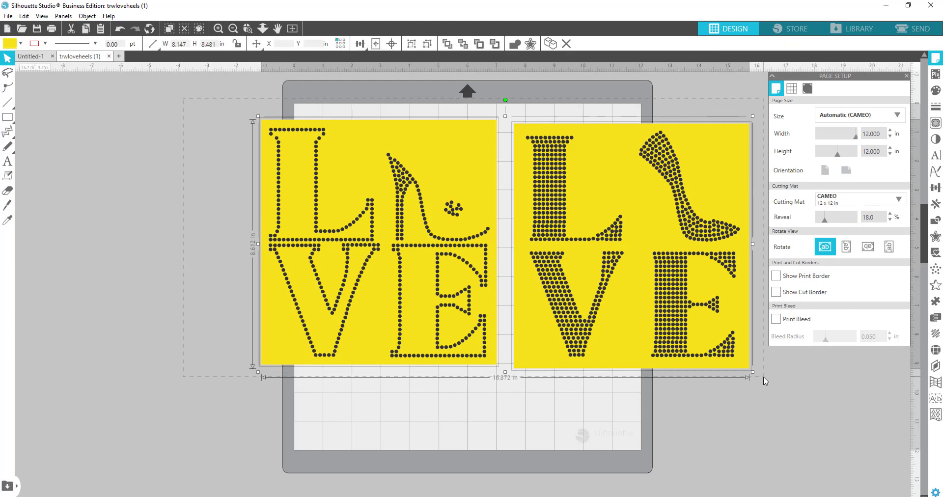
click(8, 15)
mouse_move(27, 97)
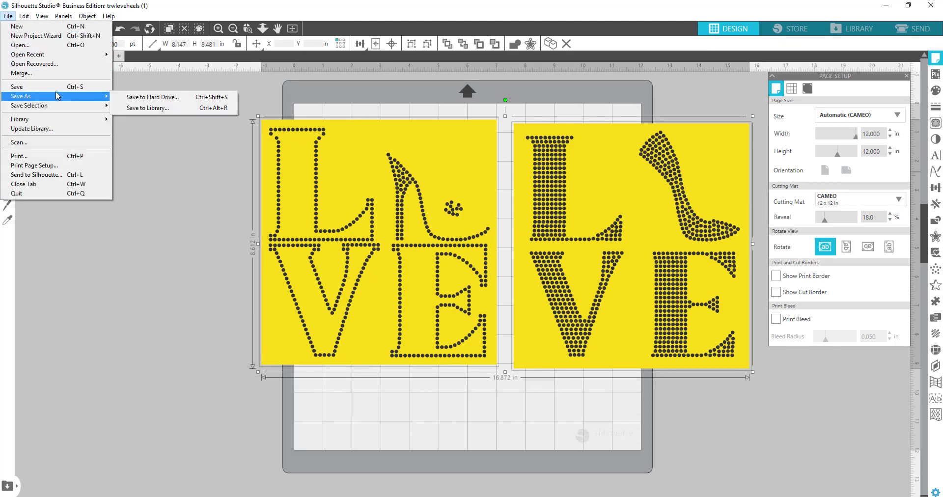
click(164, 98)
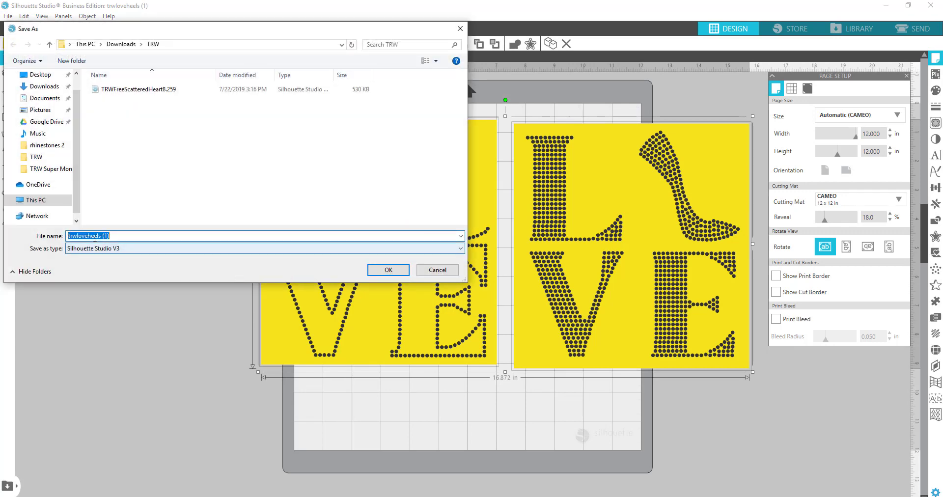
click(157, 252)
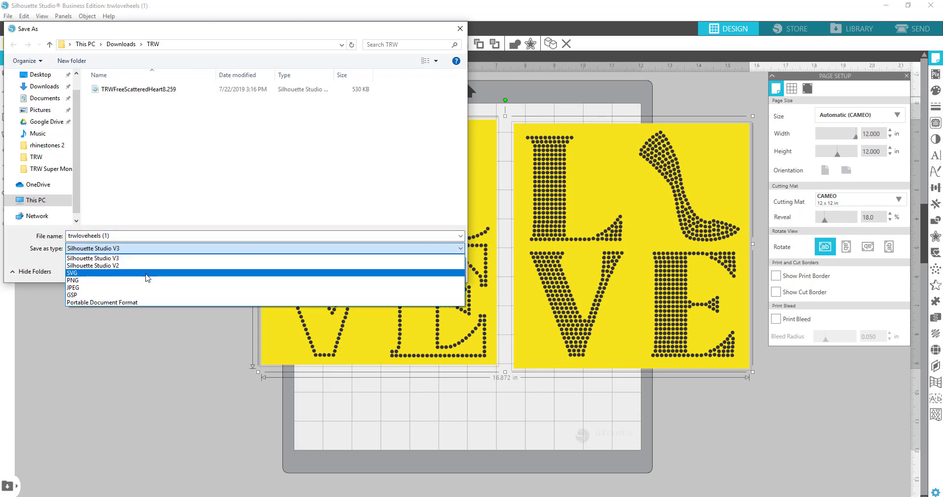
click(147, 273)
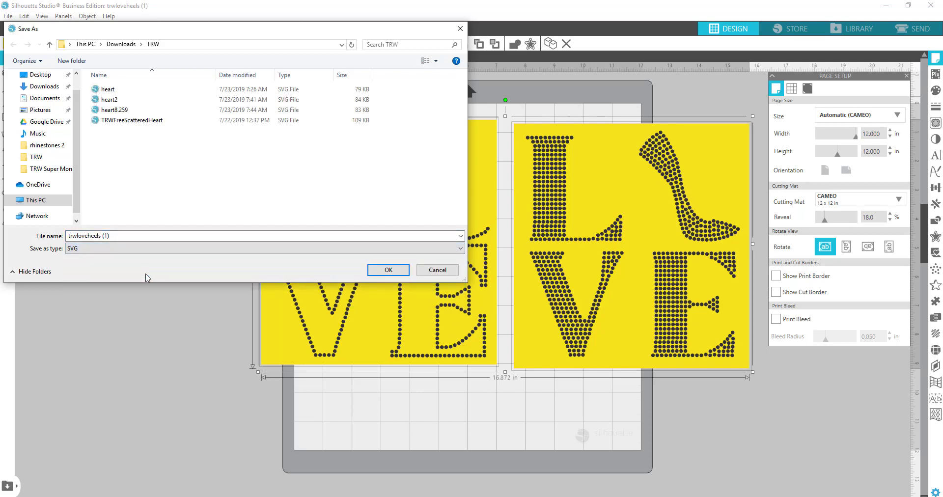
click(115, 236)
click(115, 238)
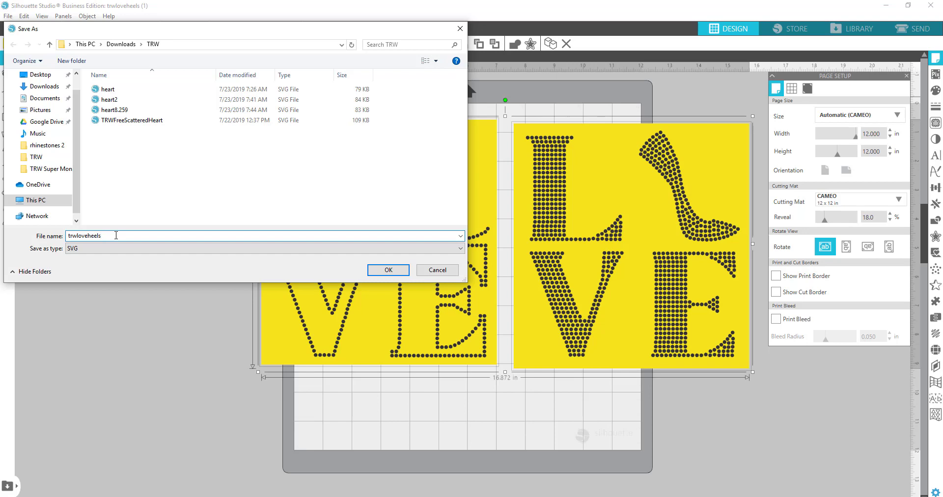
click(400, 406)
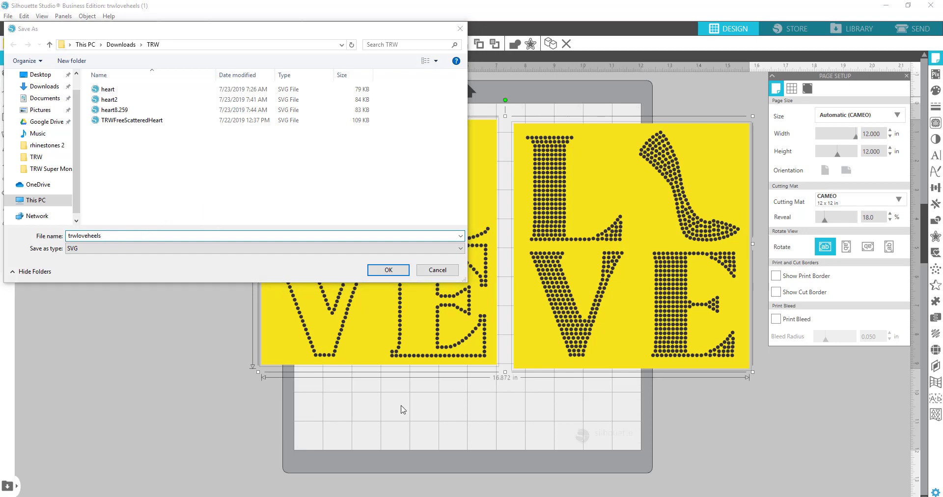
click(387, 270)
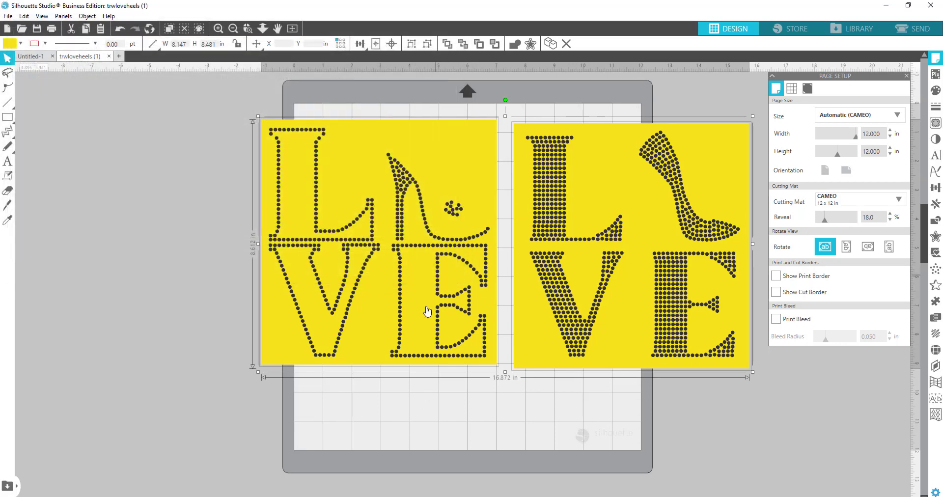
Move the outline template further left, away from the fill template, and select it to show its dimensions.
drag(428, 139, 356, 151)
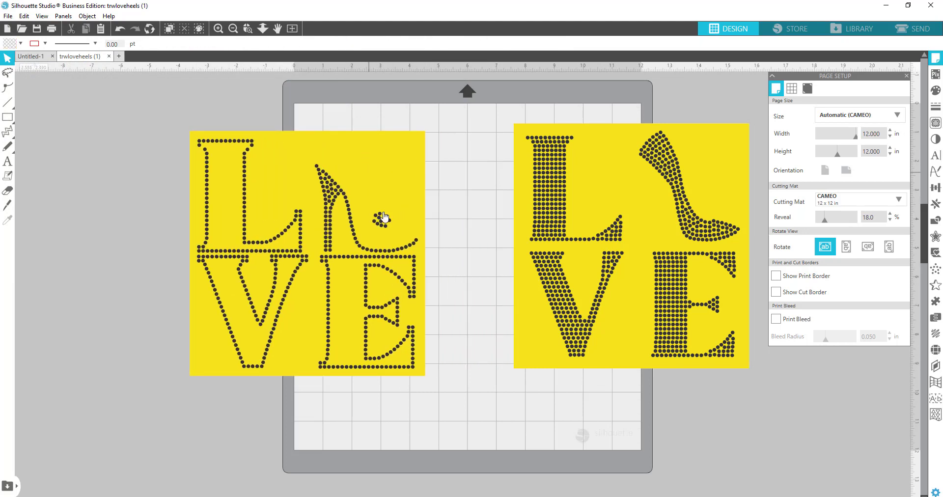
click(314, 356)
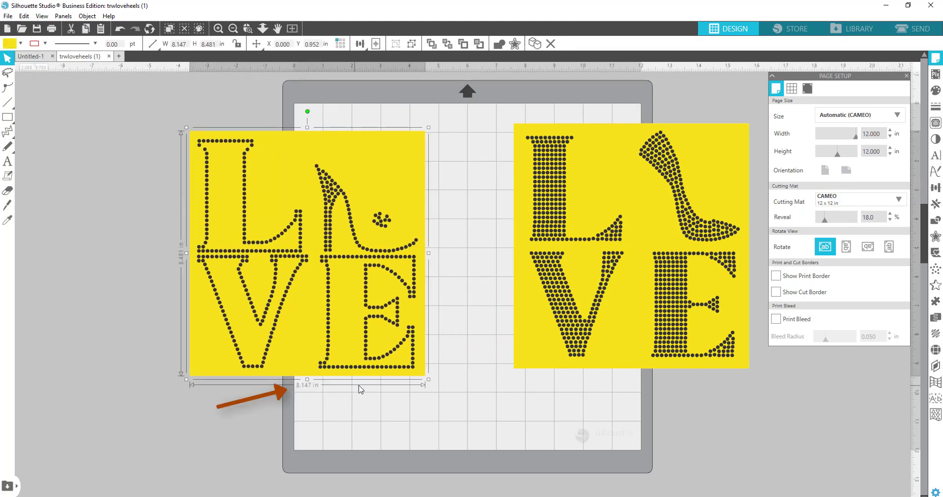
Select both templates and save them to the TRW folder on the hard drive as an SVG named trwloveheels 8.147.
drag(125, 106, 753, 400)
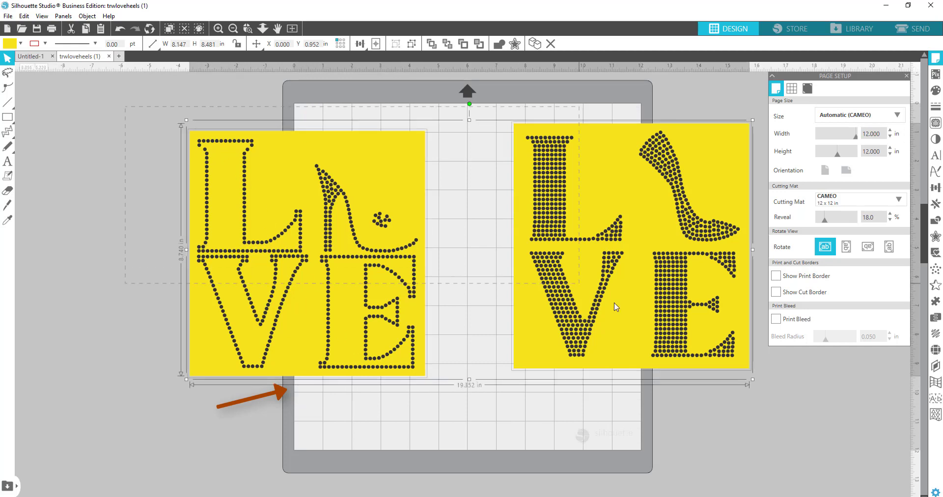
click(7, 16)
mouse_move(81, 97)
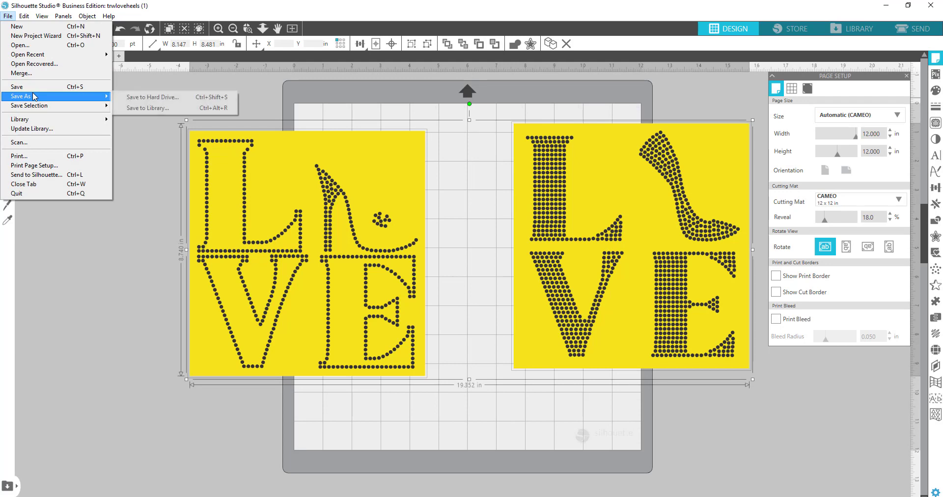
click(156, 97)
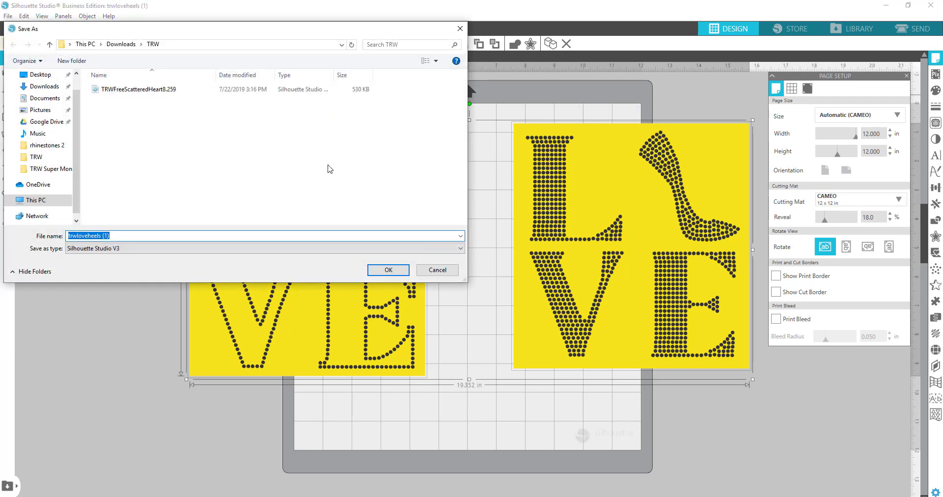
click(116, 236)
key(BackSpace)
key(BackSpace)
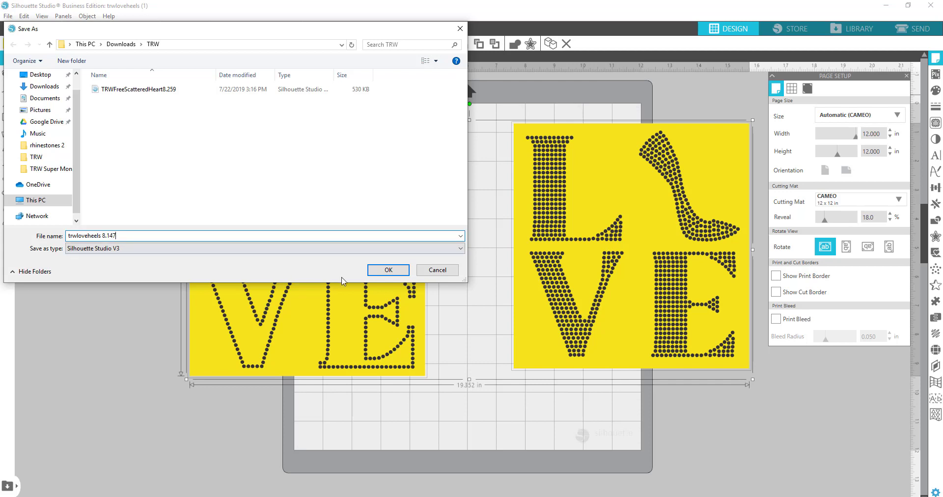
click(118, 248)
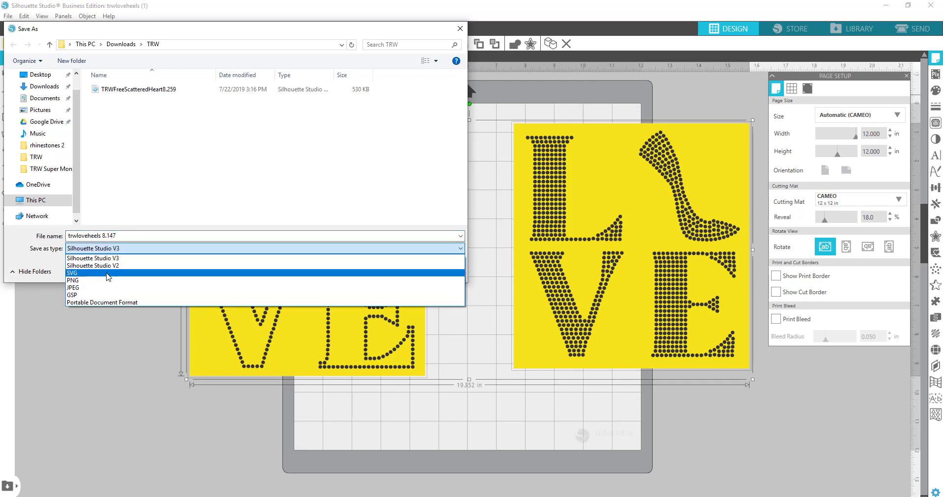
click(108, 276)
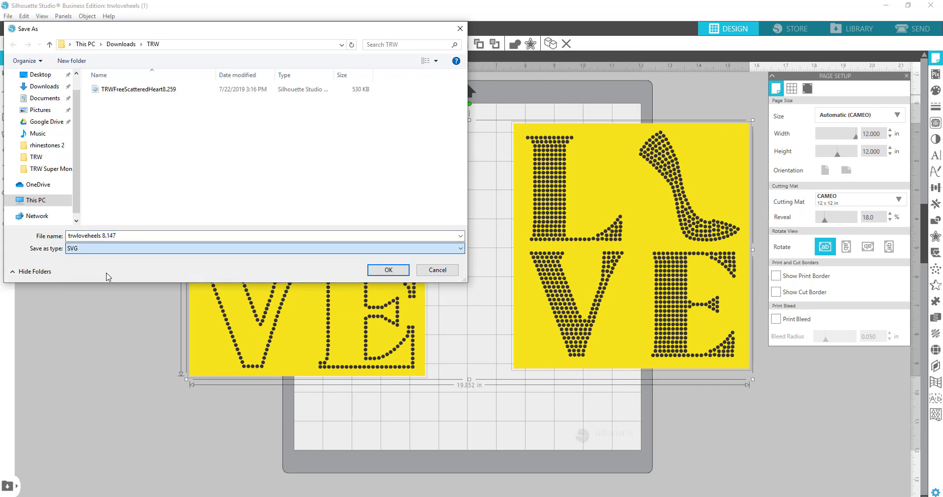
click(388, 272)
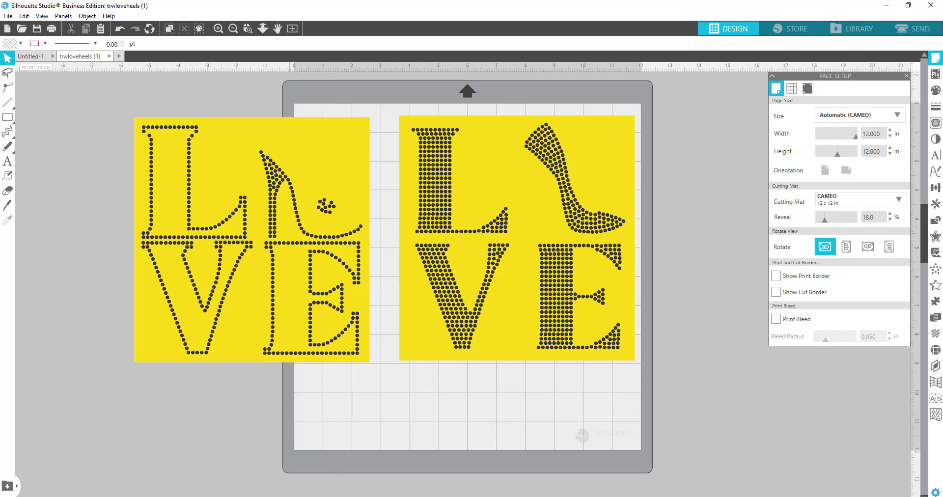
Switch to Cricut Design Space and upload the trwloveheels 8.147 SVG from the TRW folder as an image.
click(245, 496)
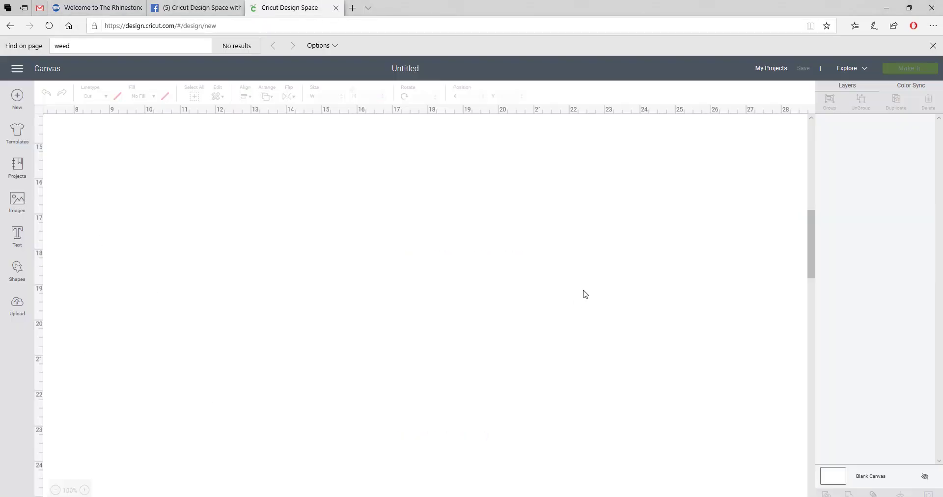
click(17, 306)
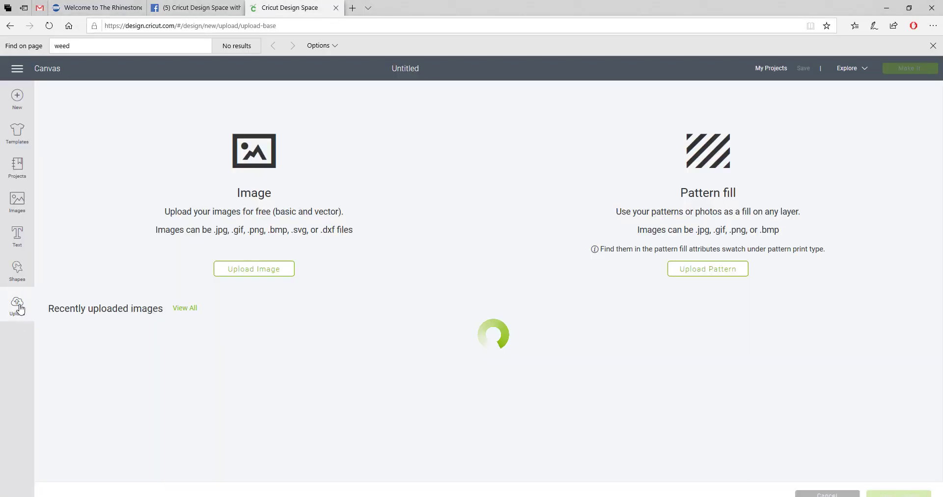
click(261, 273)
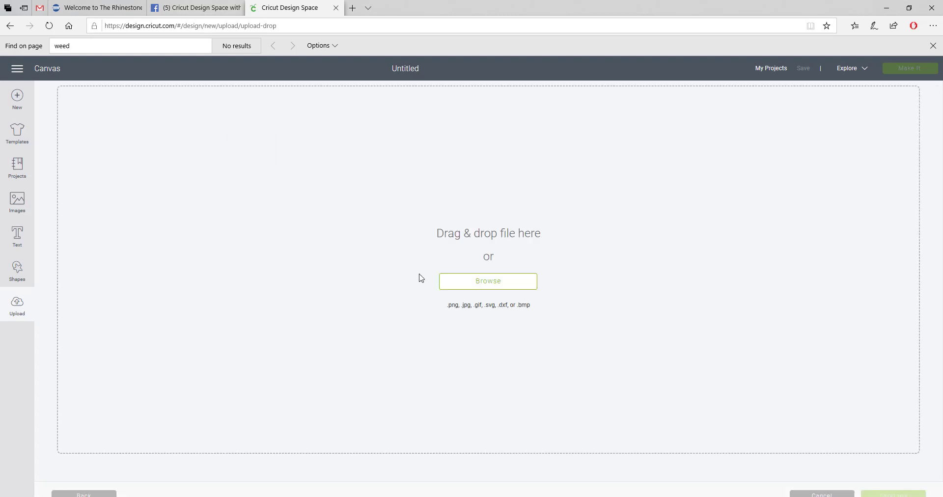
click(488, 281)
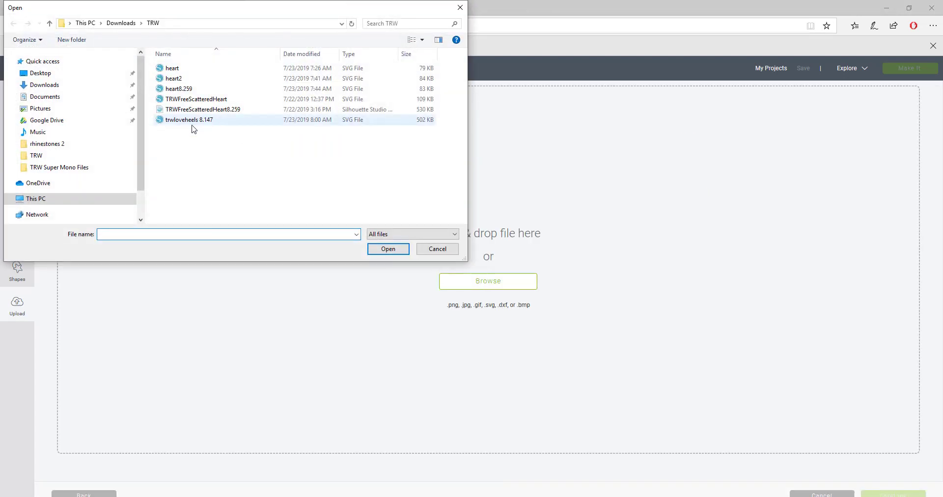
click(185, 125)
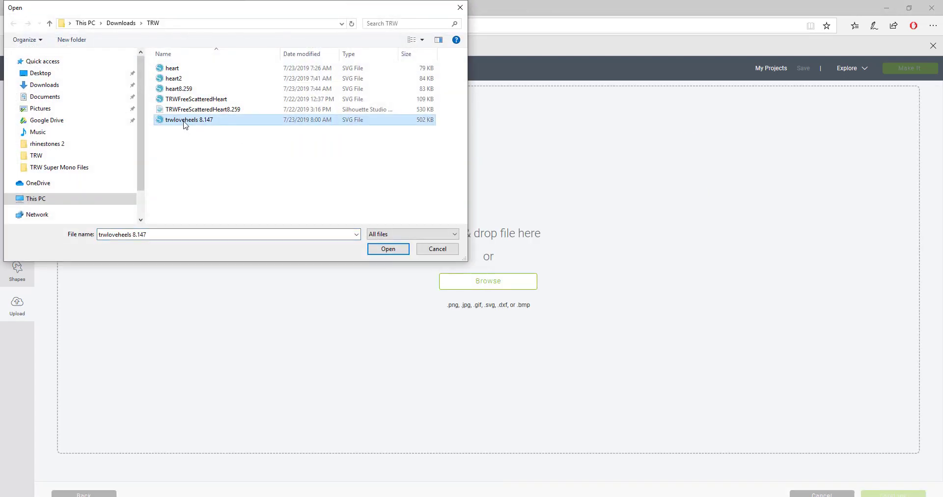
click(390, 252)
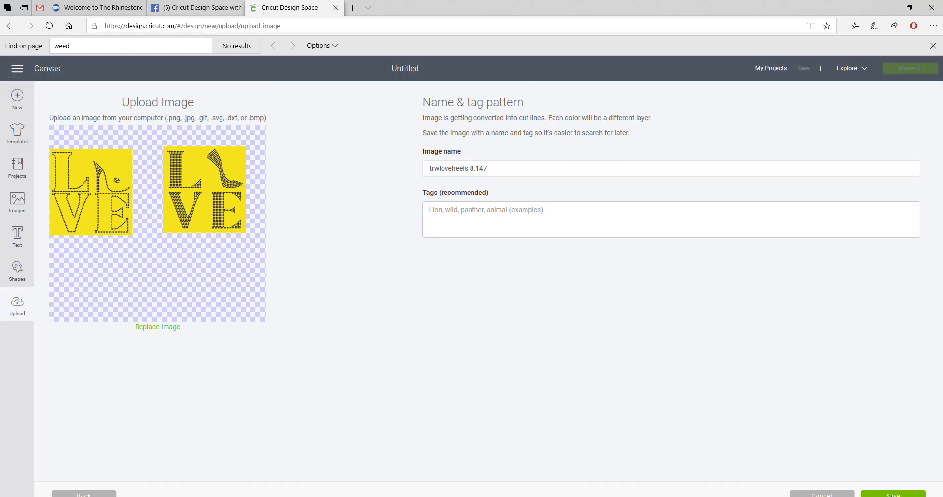
click(893, 495)
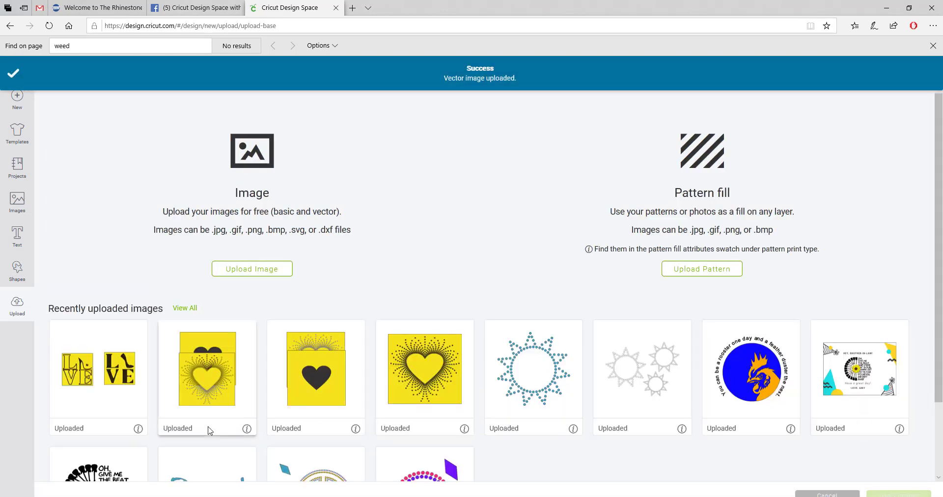
Try twice to insert the uploaded LOVE heels image onto the blank canvas.
click(126, 385)
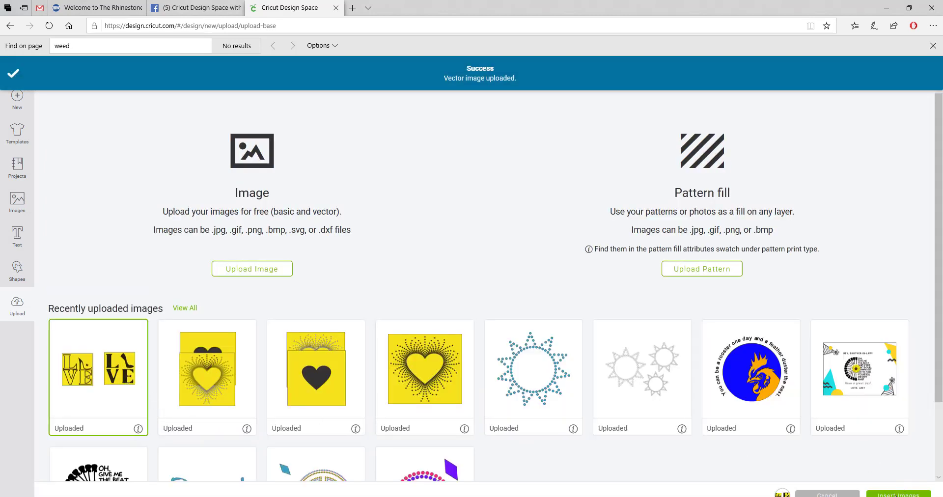
click(886, 493)
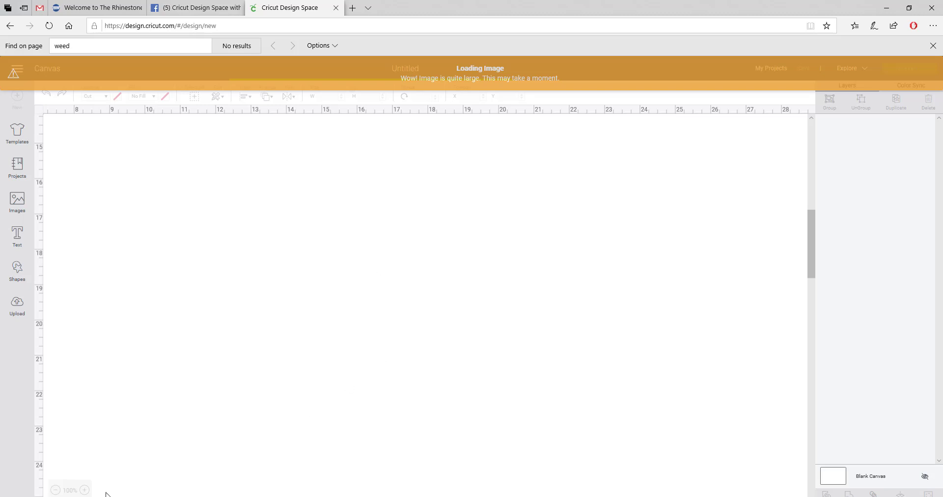
drag(811, 248, 803, 164)
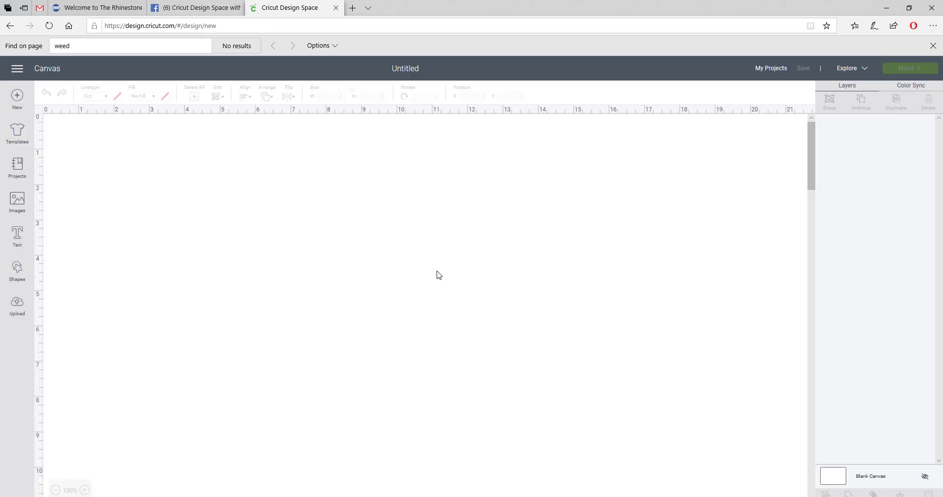
click(22, 311)
click(105, 385)
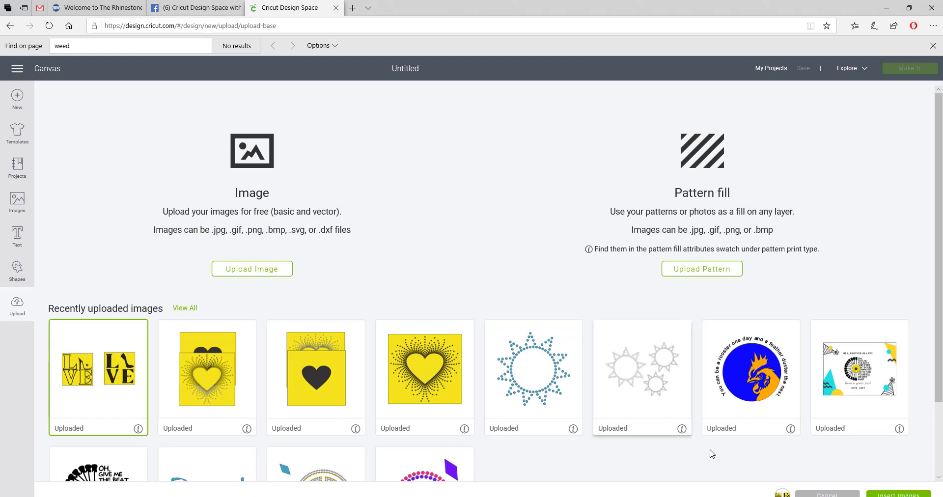
click(883, 494)
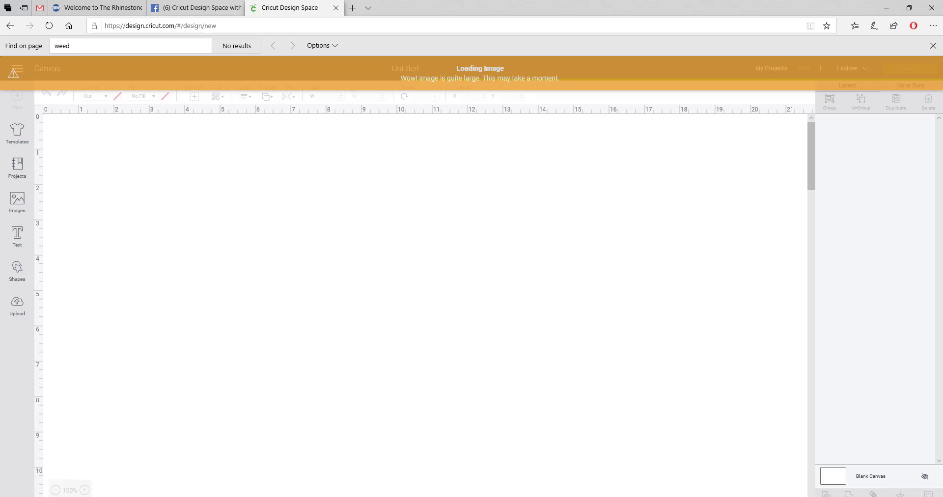
Switch back to Silhouette Studio, move the outline template completely off the mat and place the fill template near the mat's centre.
click(396, 472)
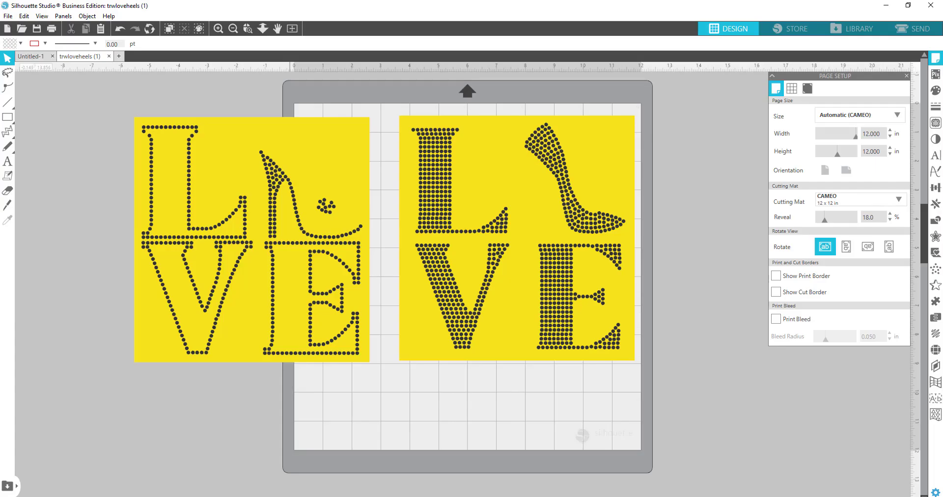
drag(261, 250, 133, 247)
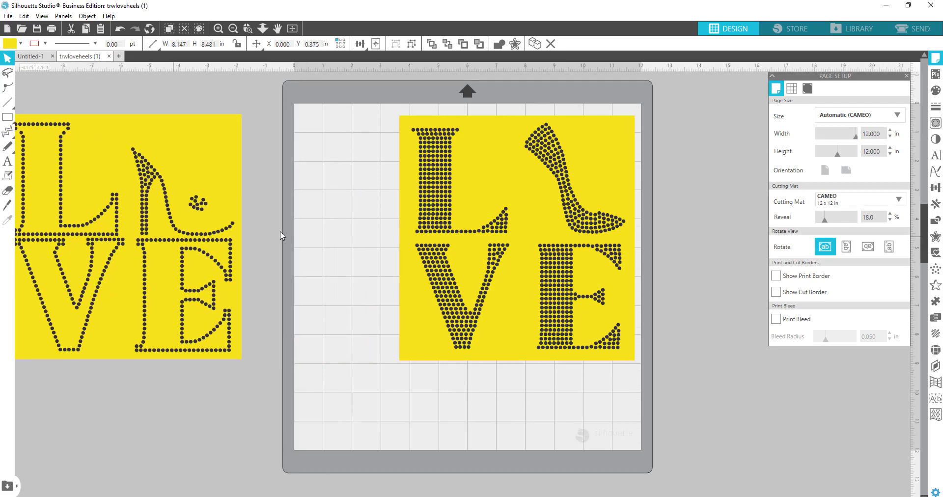
drag(433, 216, 393, 227)
right_click(393, 230)
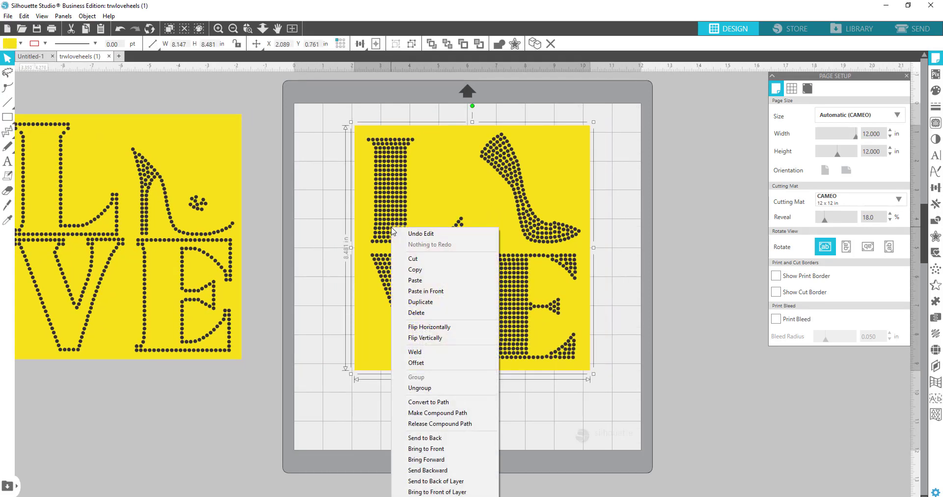
drag(439, 199, 447, 194)
Ungroup the fill template and subtract its rhinestone circles from the yellow background.
right_click(447, 192)
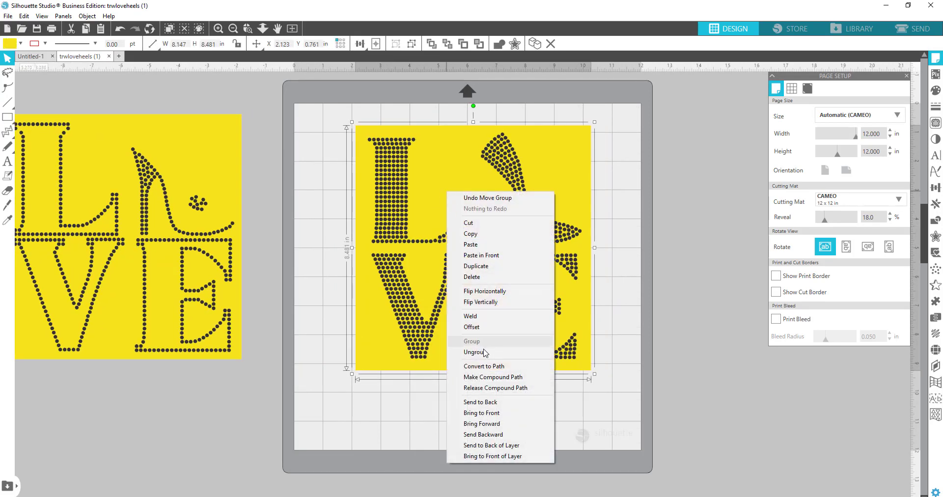
click(484, 352)
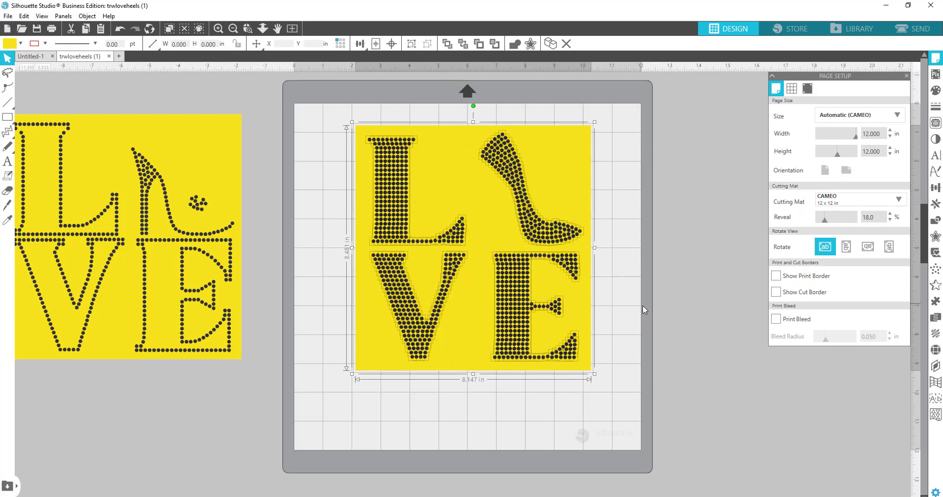
click(936, 221)
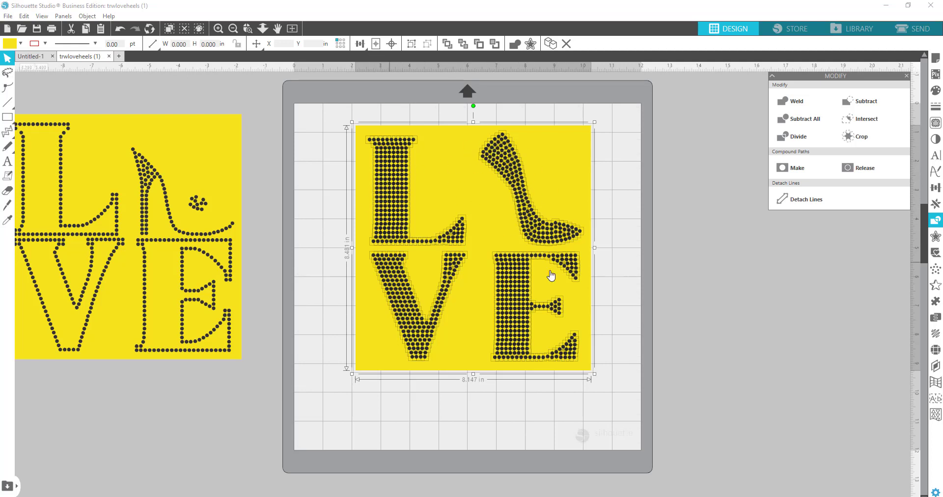
click(870, 103)
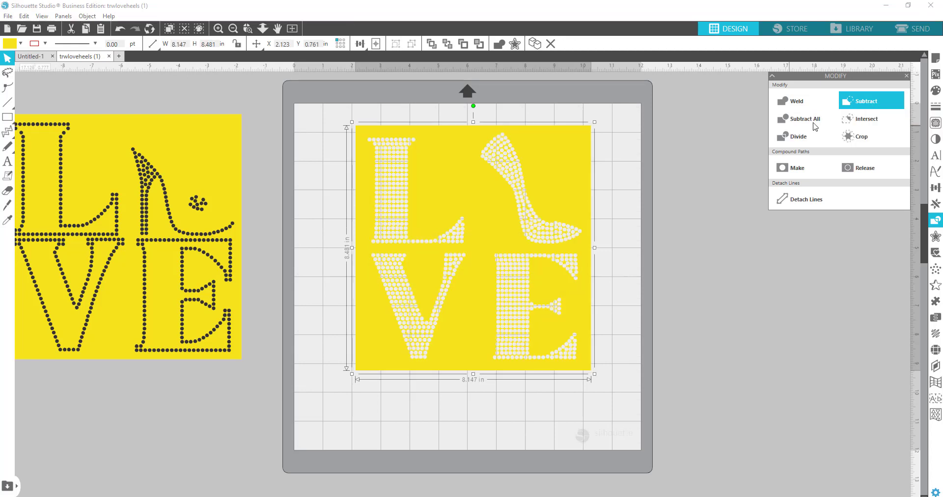
Swap the templates by moving the fill template off the mat's right side and placing the outline template on the mat.
drag(440, 164, 755, 241)
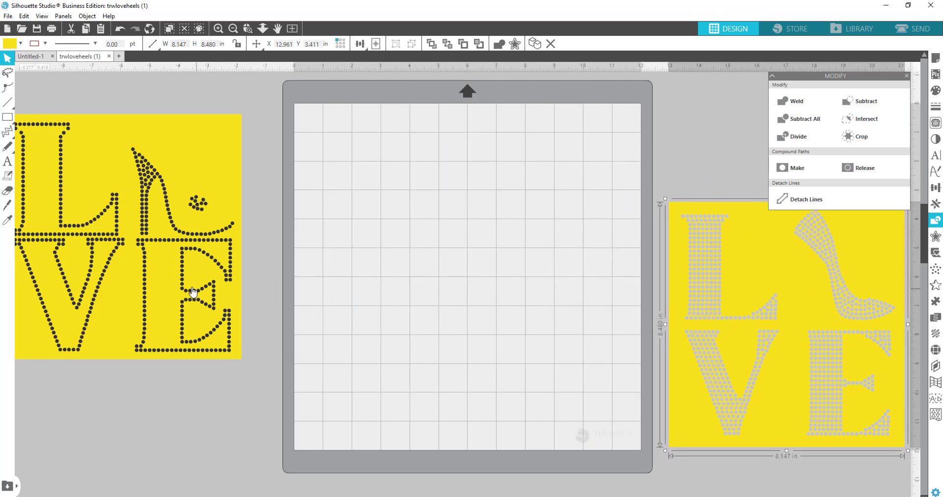
drag(240, 261, 519, 275)
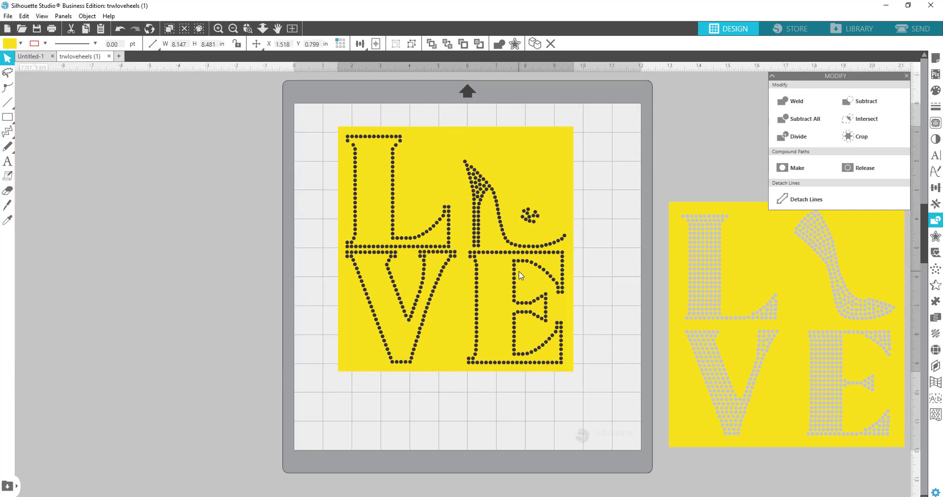
key(Escape)
Ungroup the outline template and subtract its rhinestone circles from the yellow background.
right_click(522, 182)
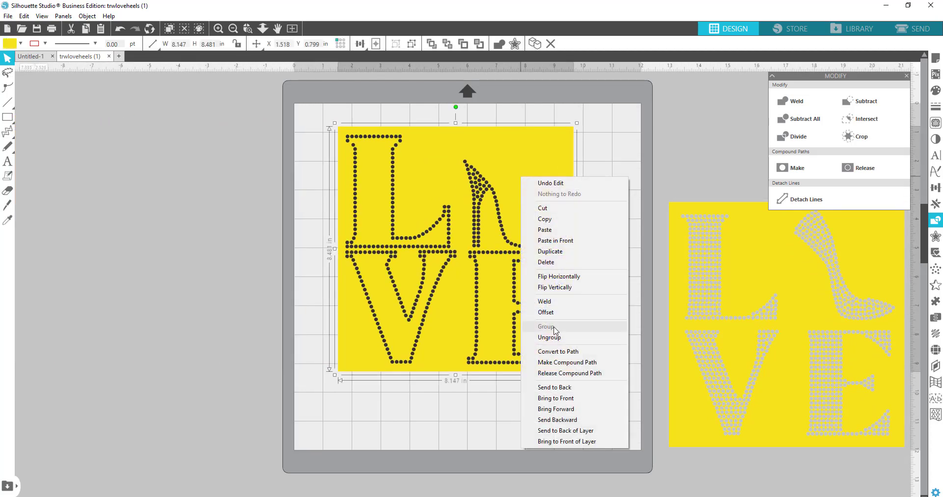
click(544, 339)
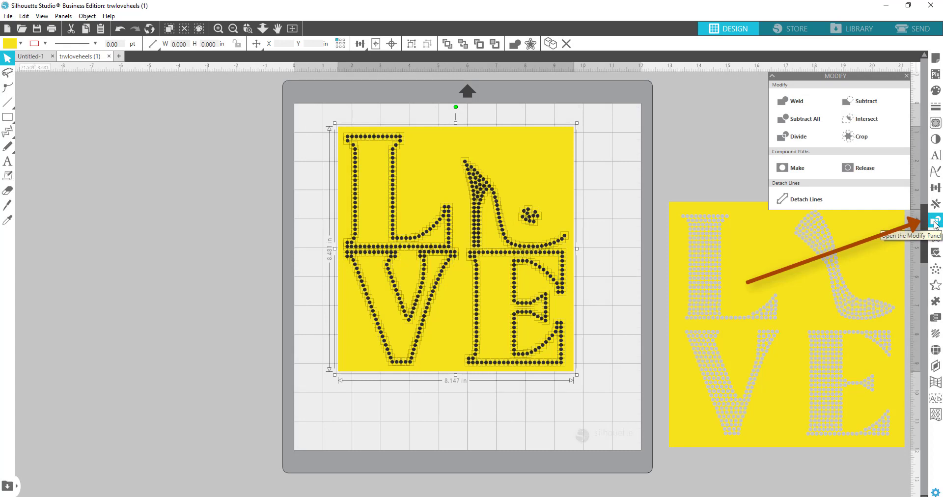
click(872, 102)
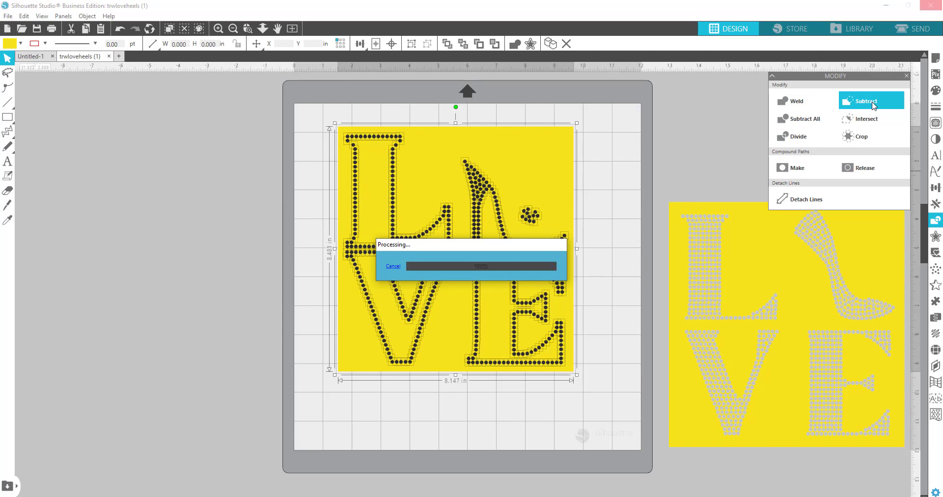
Move the fill template onto the mat so that it overlaps the outline template, and clear the selection.
drag(753, 222, 424, 169)
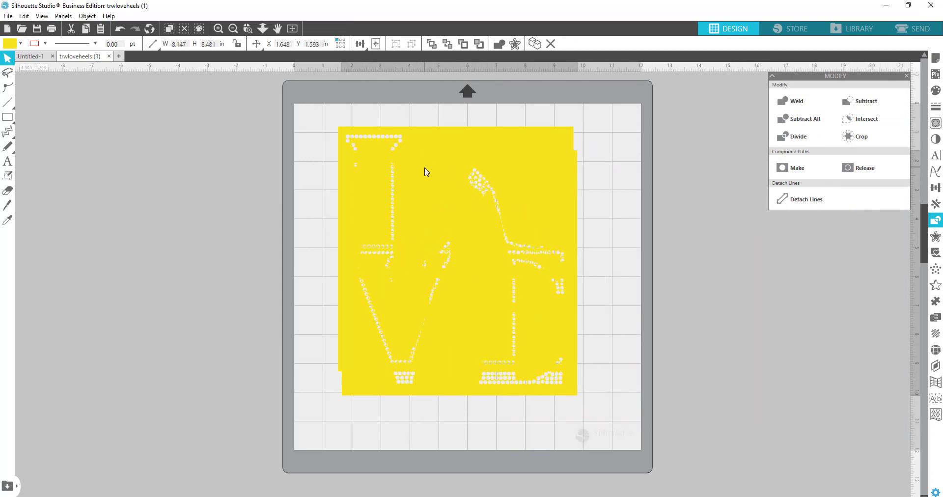
key(Escape)
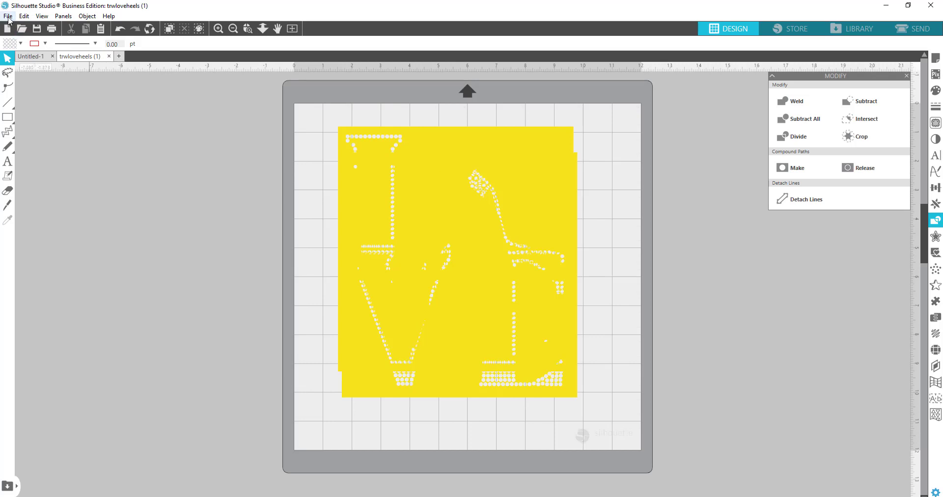
Save the design to the Downloads > TRW folder as an SVG named "trwloveheels 8.147", replacing the existing file.
click(8, 16)
mouse_move(37, 98)
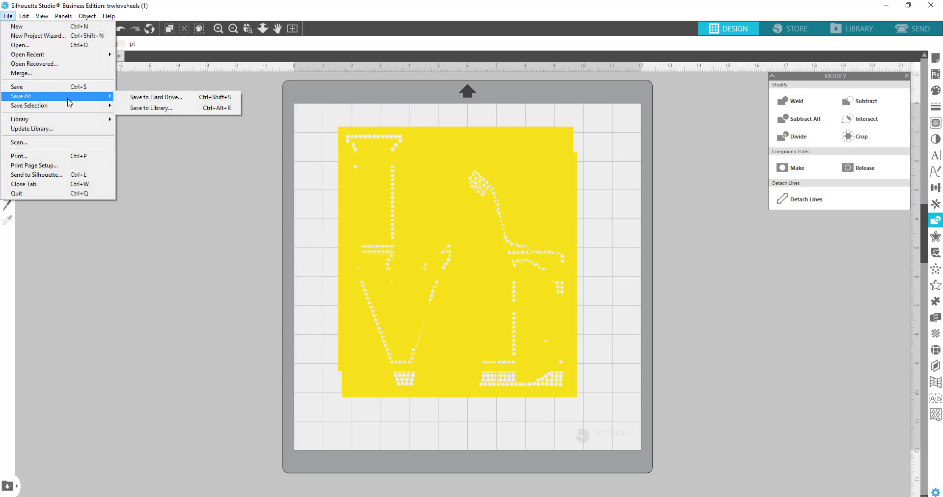
click(143, 97)
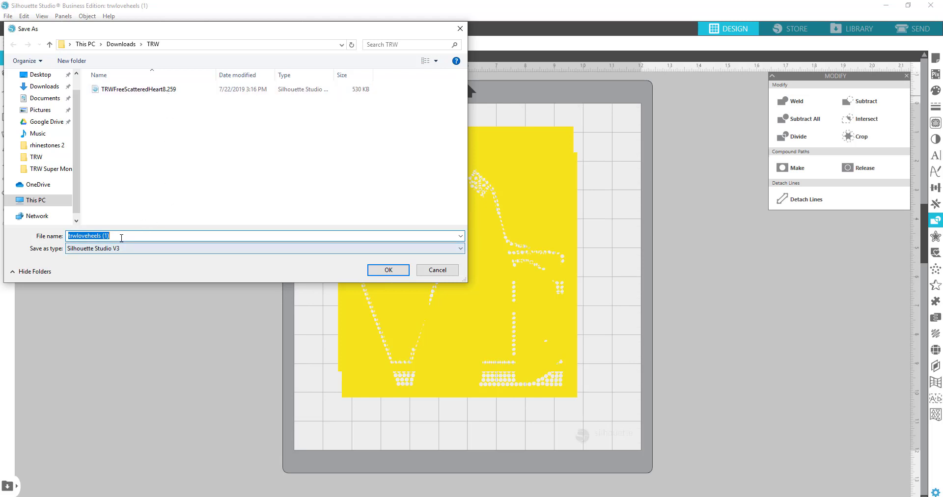
click(121, 237)
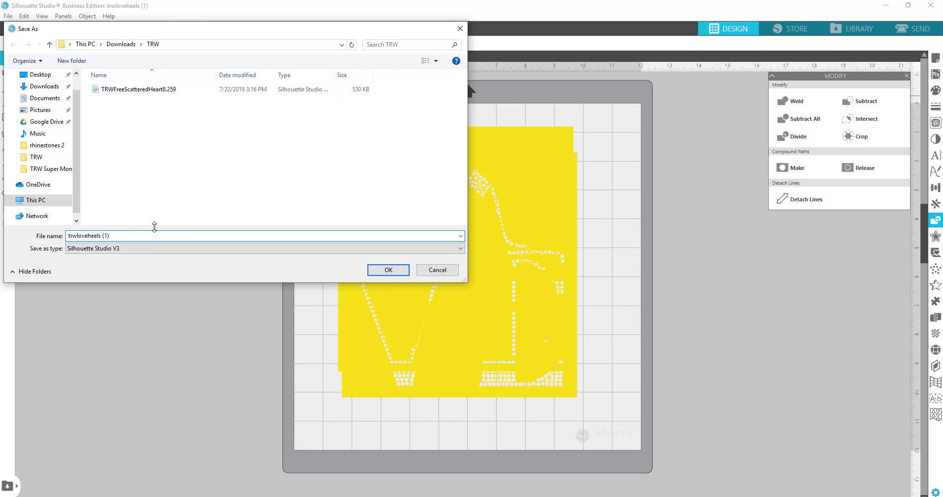
key(BackSpace)
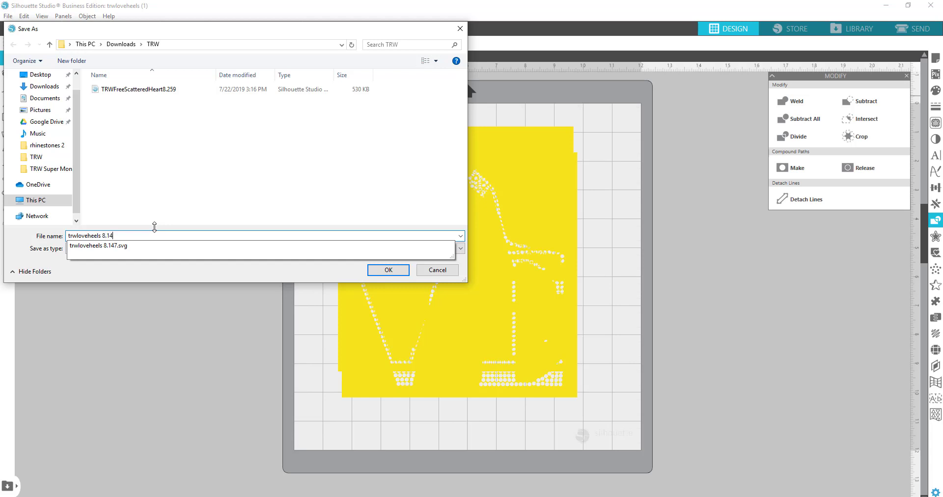
click(115, 281)
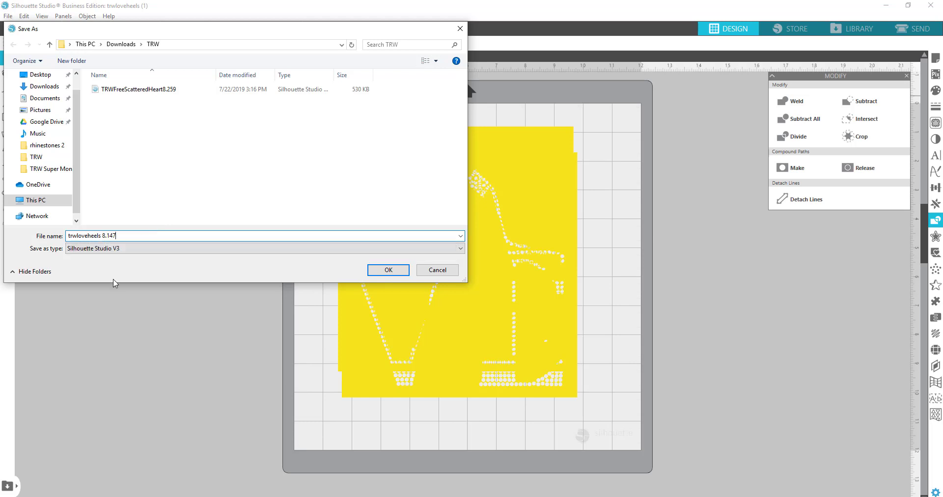
click(104, 251)
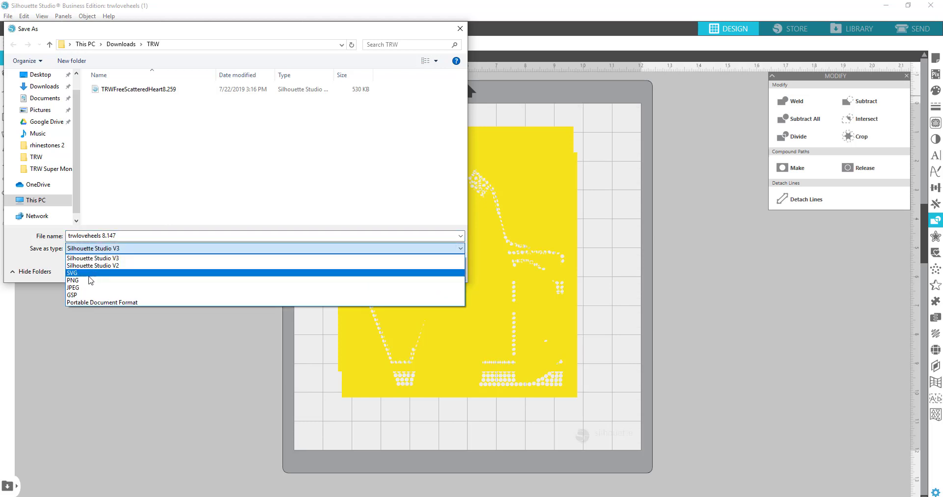
click(90, 275)
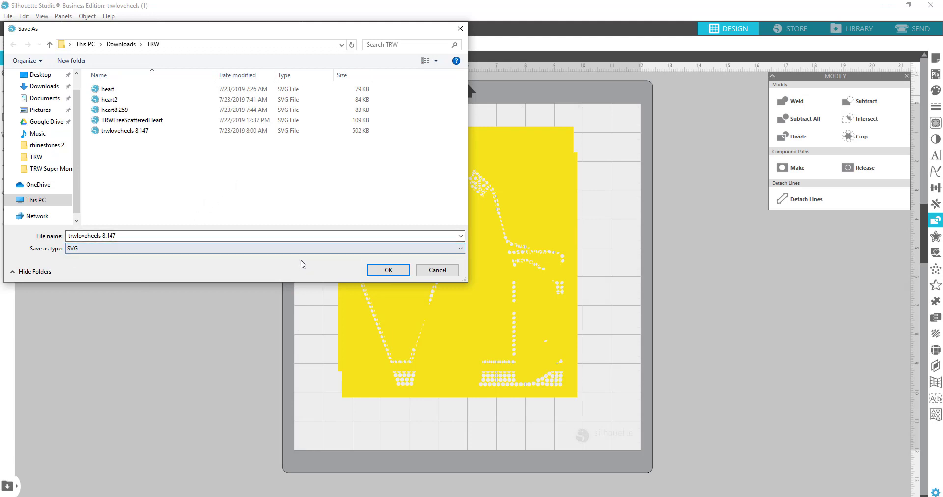
click(392, 271)
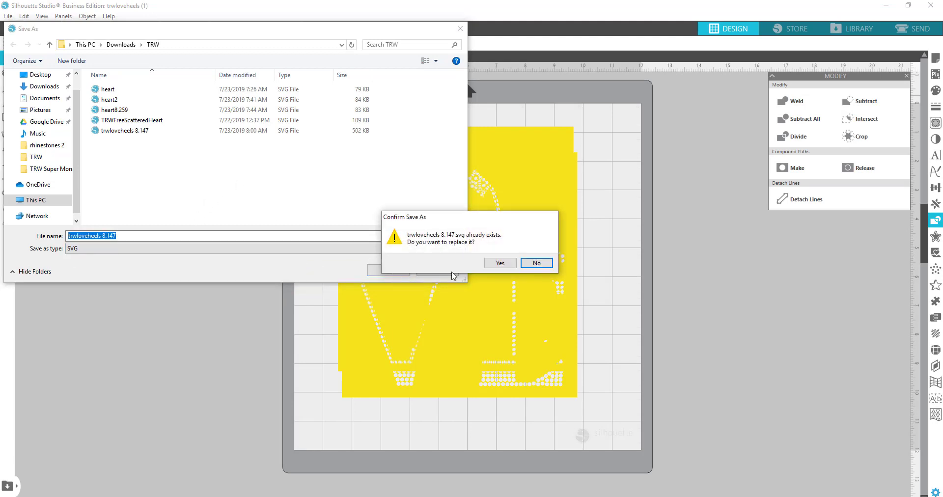
click(501, 263)
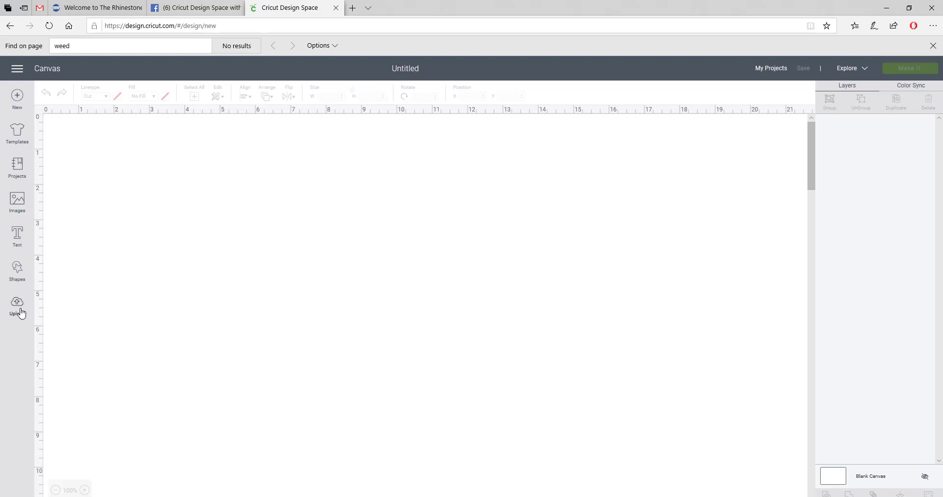
Switch to Cricut Design Space, upload the trwloveheels 8.147 SVG as an image and insert it on the canvas.
click(17, 305)
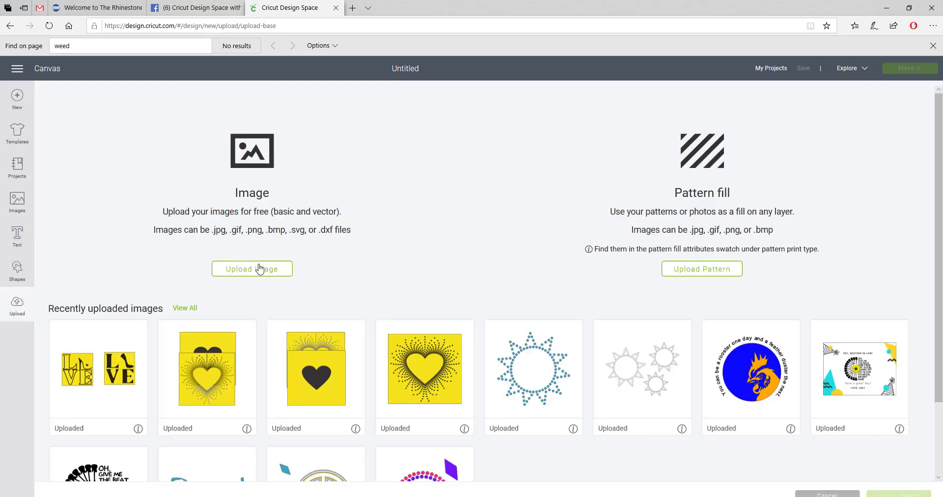
click(259, 269)
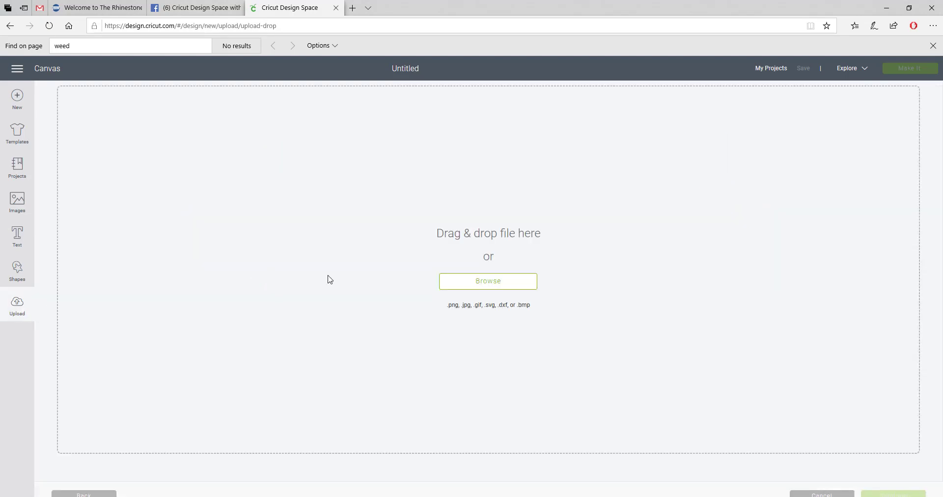
click(496, 285)
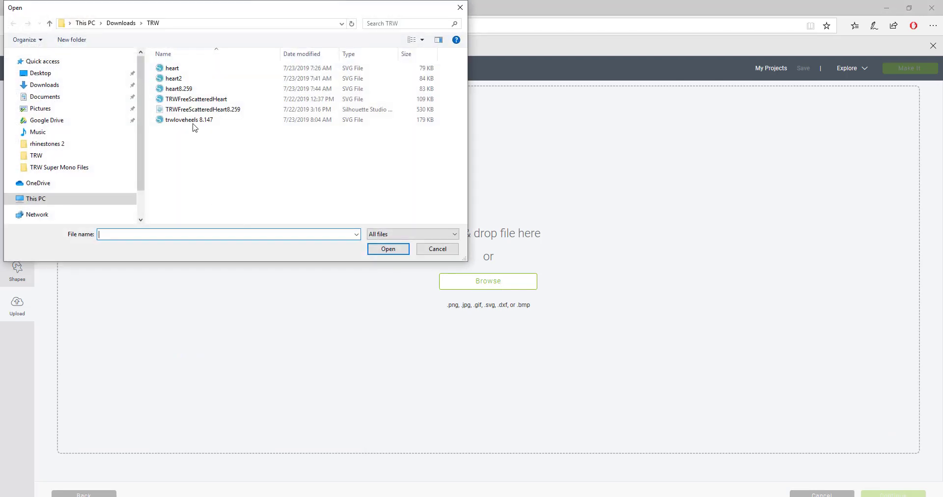
click(192, 122)
click(393, 250)
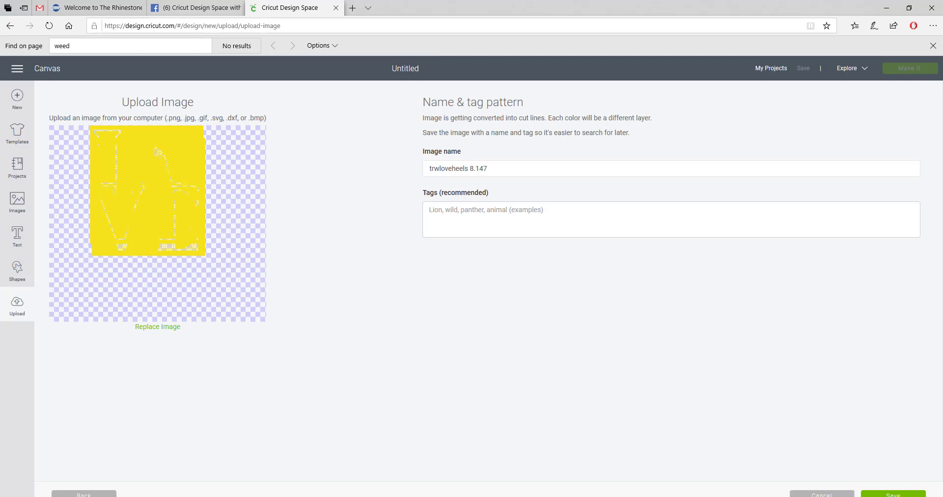
click(901, 495)
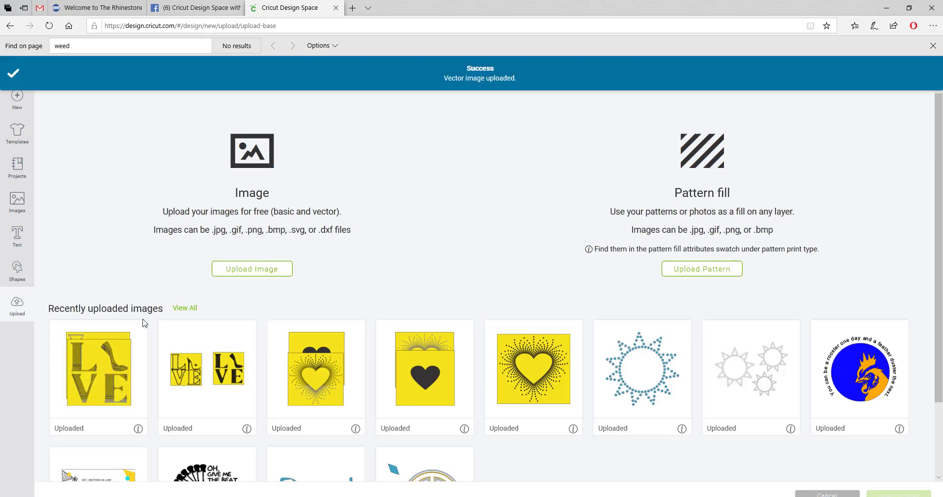
click(118, 358)
click(898, 495)
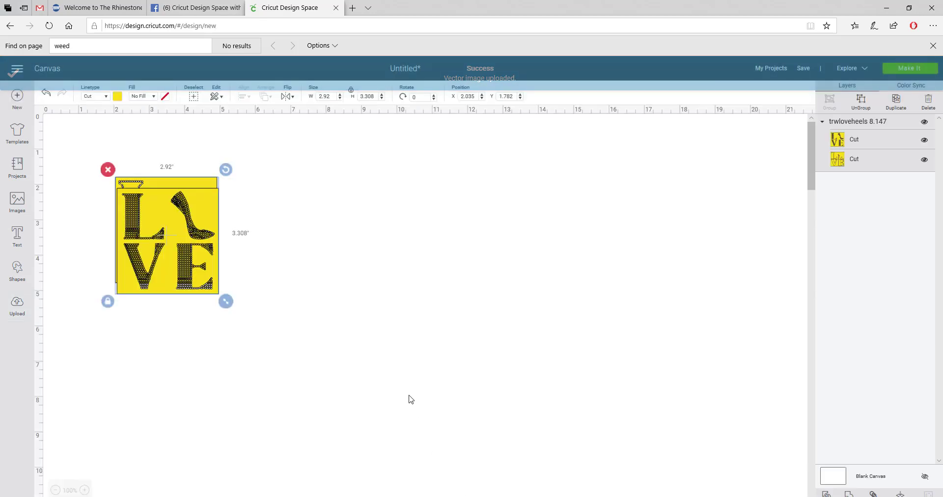
Ungroup the inserted LOVE design and pull the fill template clear of the outline template to its right.
click(396, 364)
drag(206, 212, 354, 217)
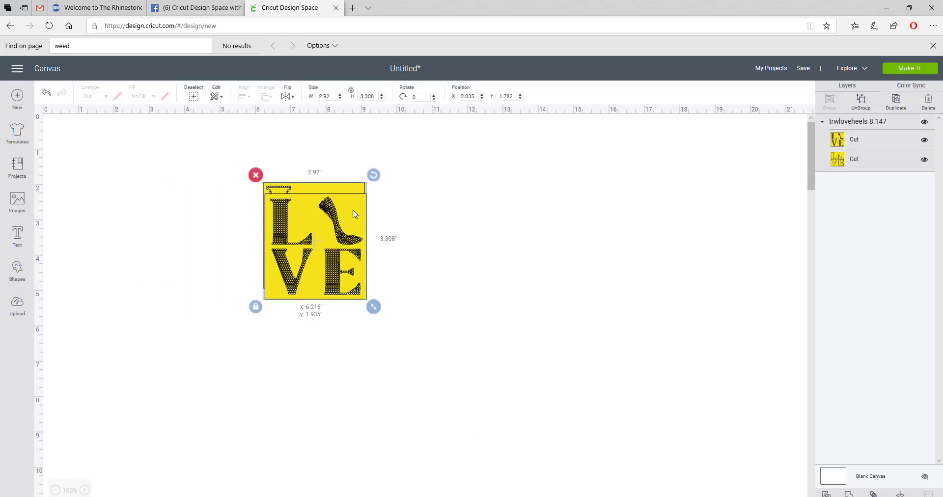
click(860, 103)
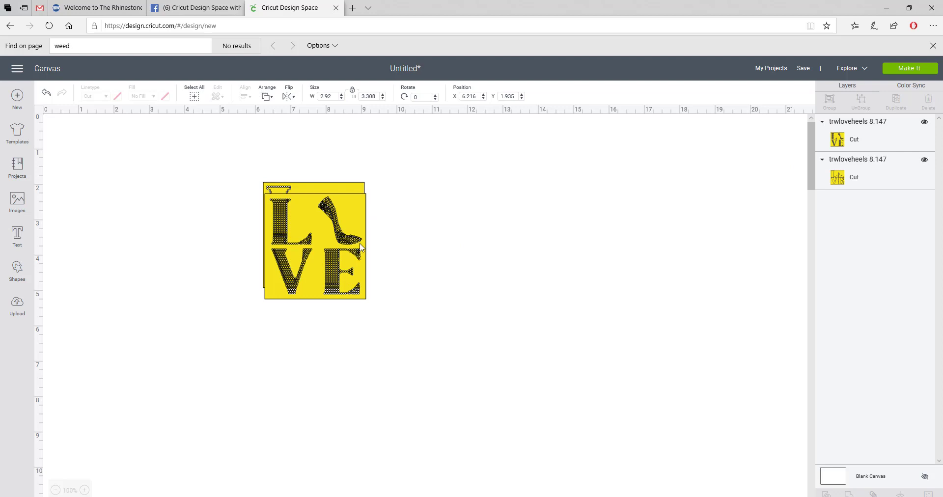
drag(360, 224, 552, 211)
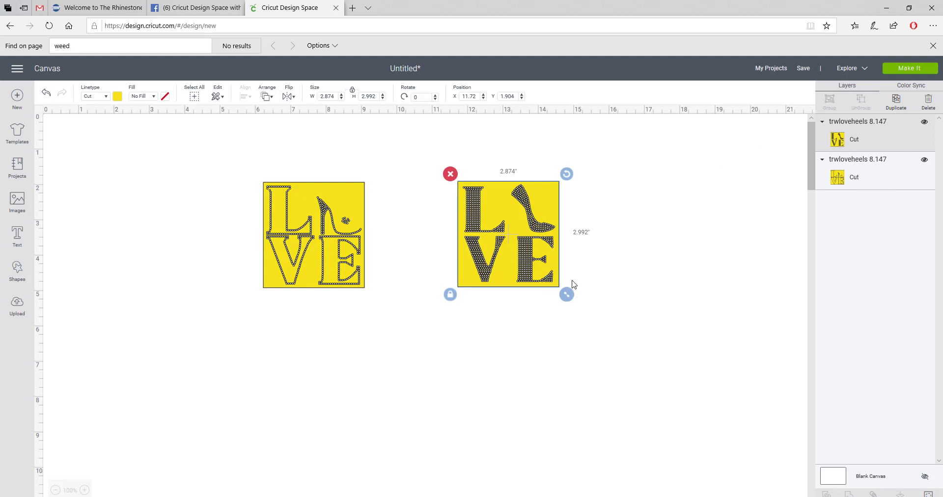
Move the fill template back over the outline template, select both and align them with Center.
drag(559, 281, 249, 159)
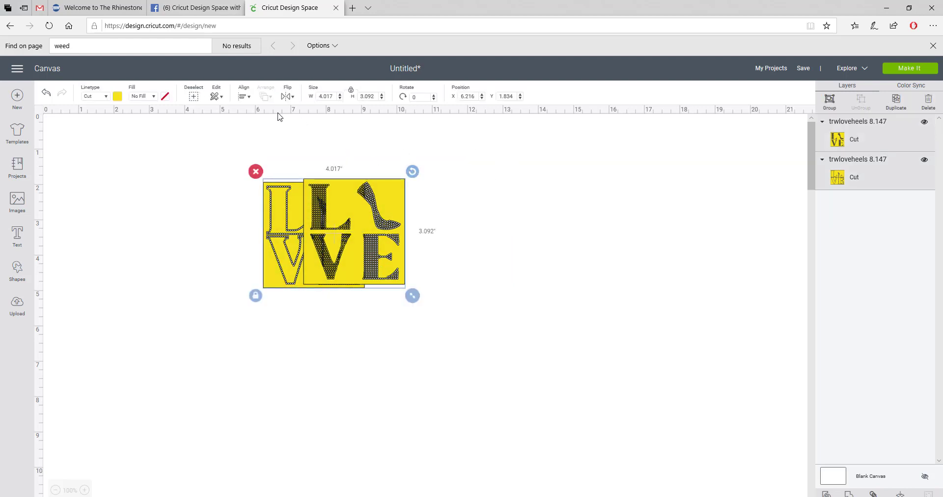
click(244, 97)
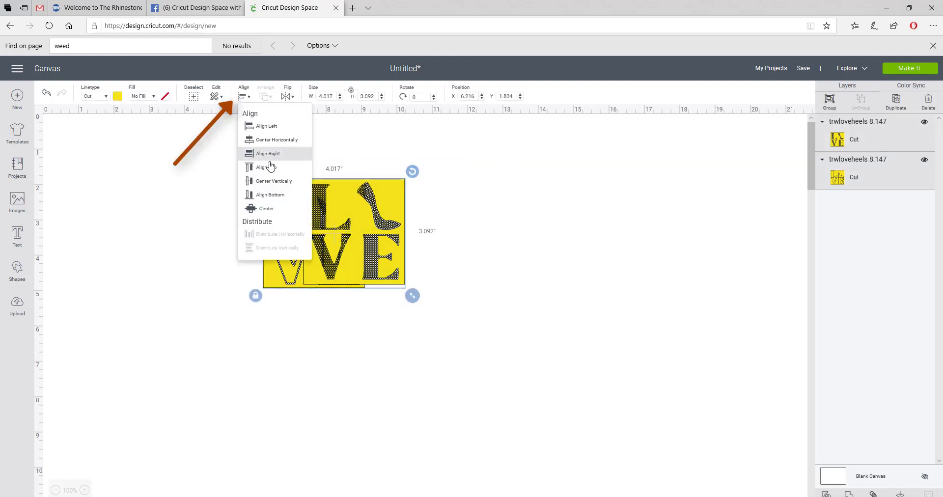
click(279, 210)
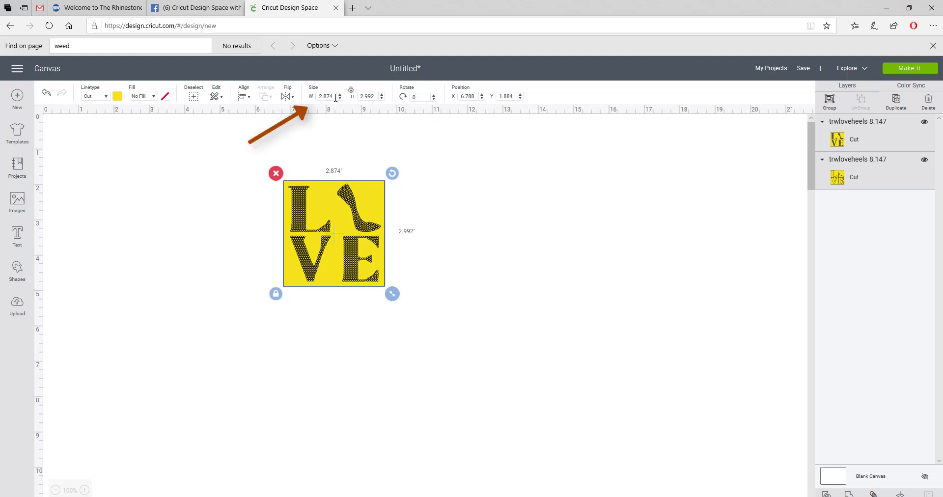
Set the width of the two centred templates to 8.147 inches with proportions locked, and deselect them.
click(335, 97)
text(8.147)
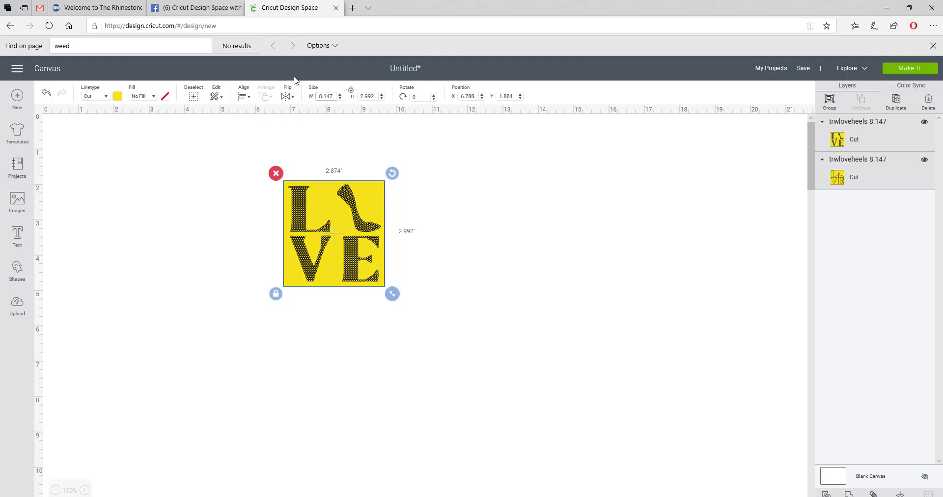
key(Return)
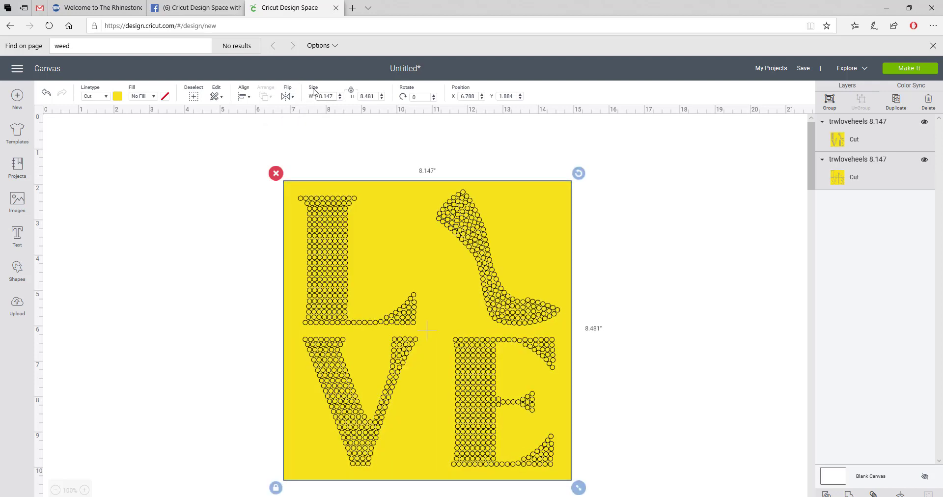
click(606, 265)
Shift the fill template off the outline template, send the project to mat preparation and show the second mat.
drag(491, 261, 527, 241)
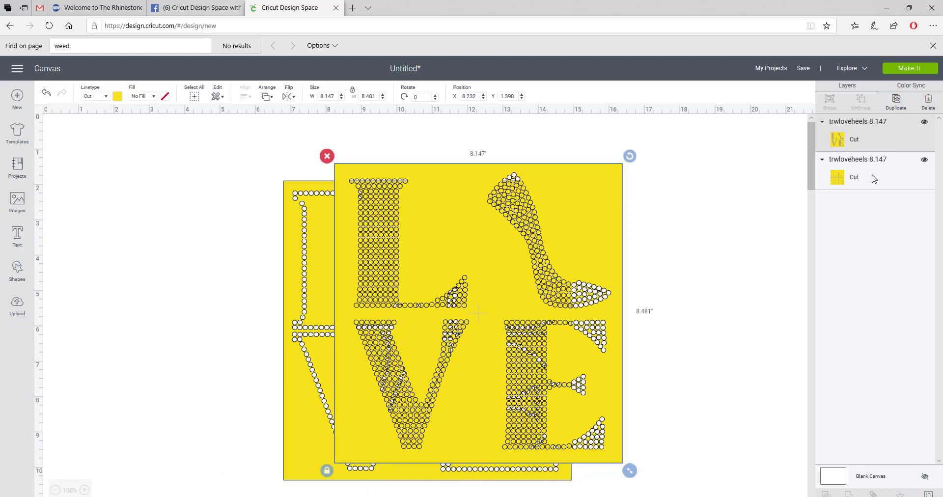
click(917, 70)
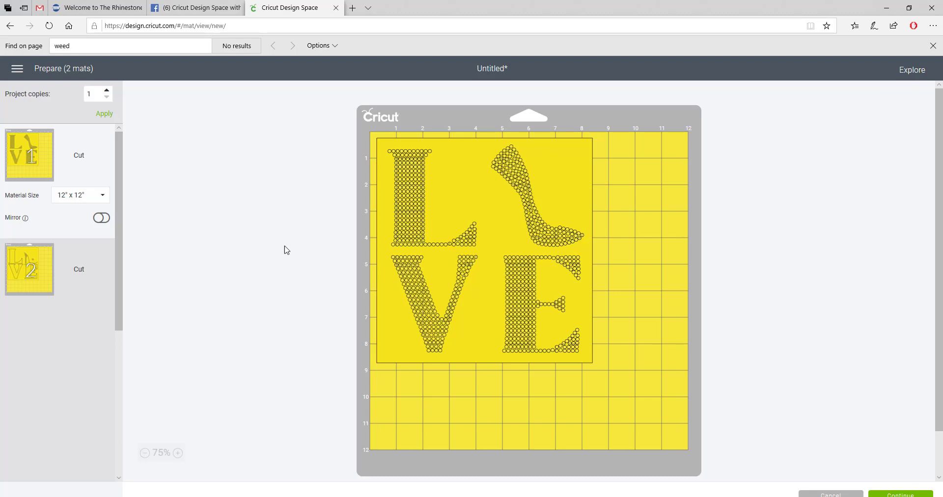
click(44, 267)
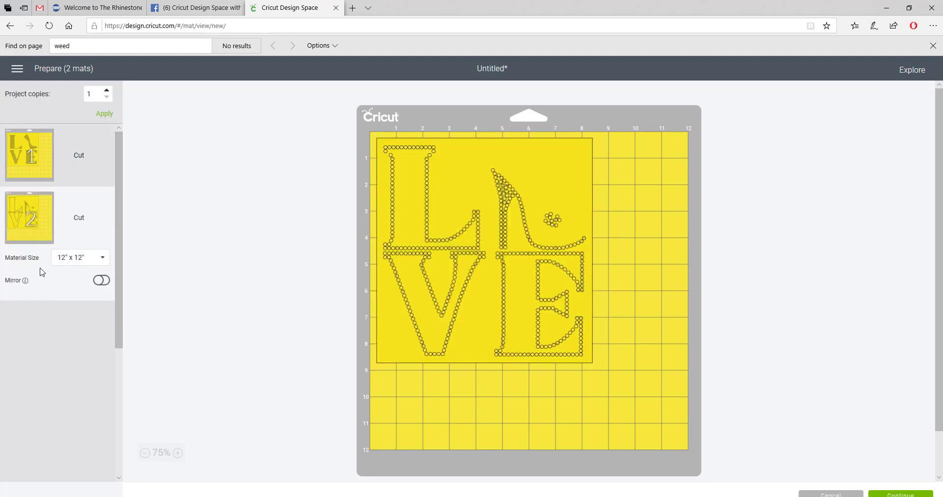